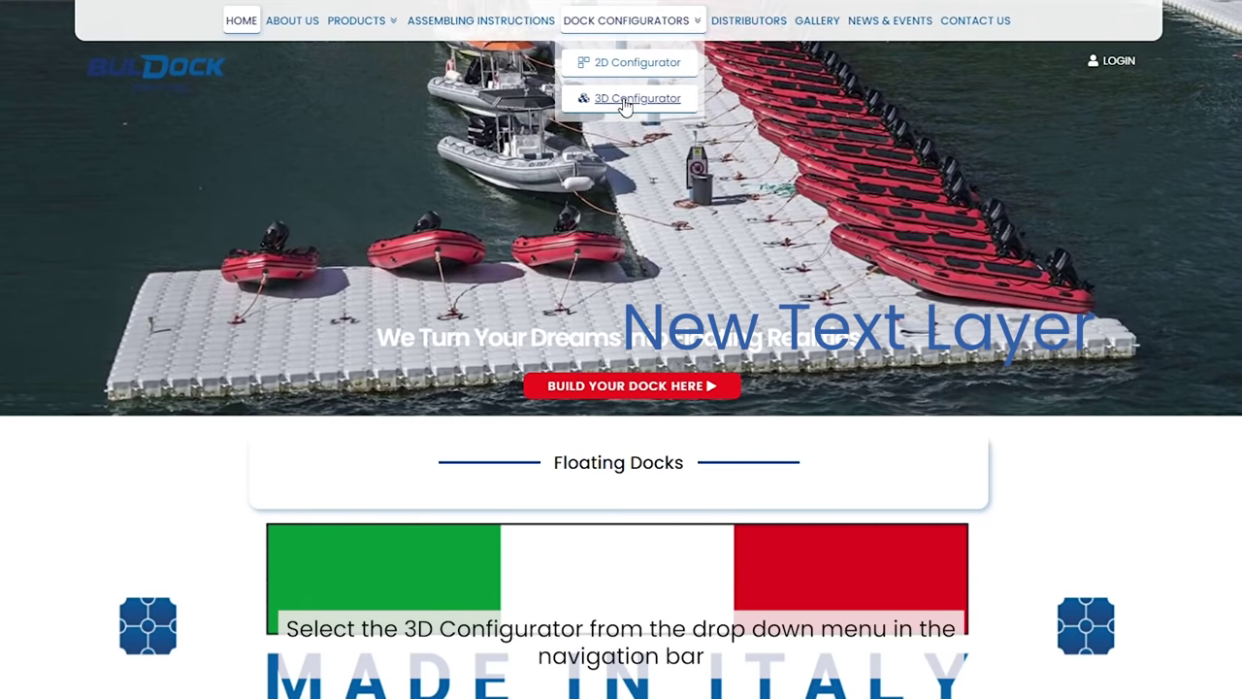
Open the 3D Configurator from the Dock Configurators menu
{"action": "left_click", "coordinate": [624, 100]}
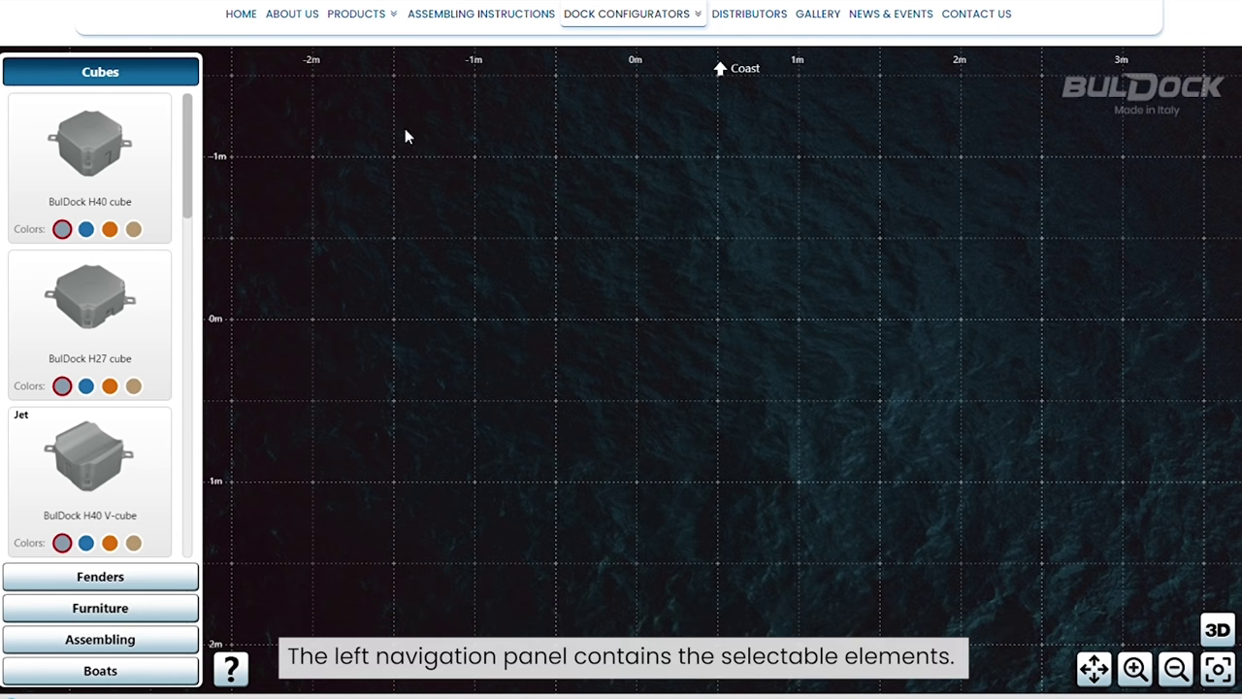
Lay out two long side-by-side columns of blue H27 cubes on the grid
{"action": "left_click", "coordinate": [90, 155]}
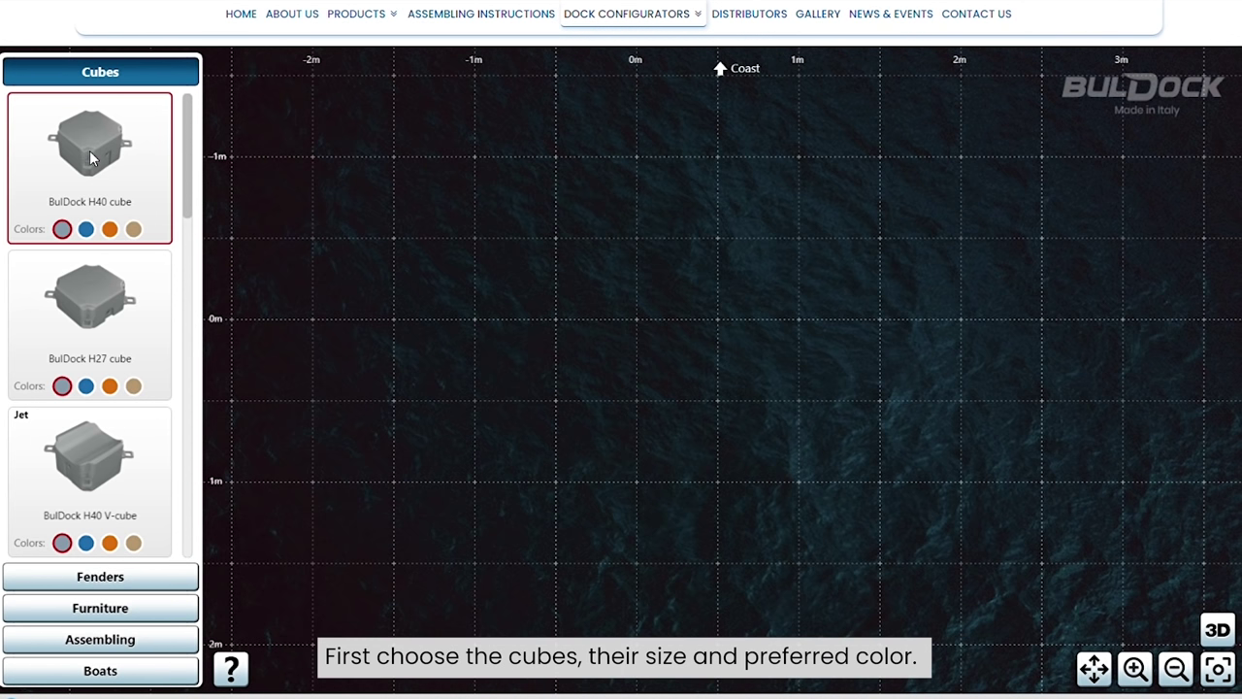
{"action": "left_click", "coordinate": [88, 309]}
{"action": "left_click", "coordinate": [86, 387]}
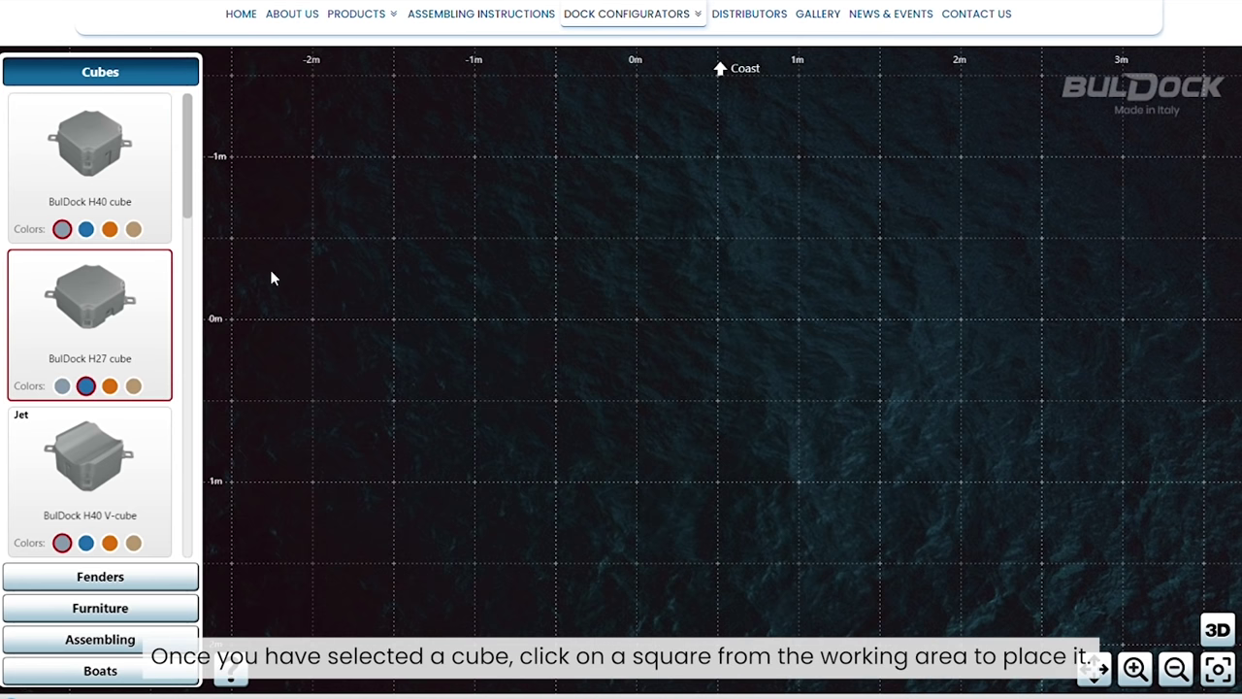
{"action": "left_click", "coordinate": [510, 210]}
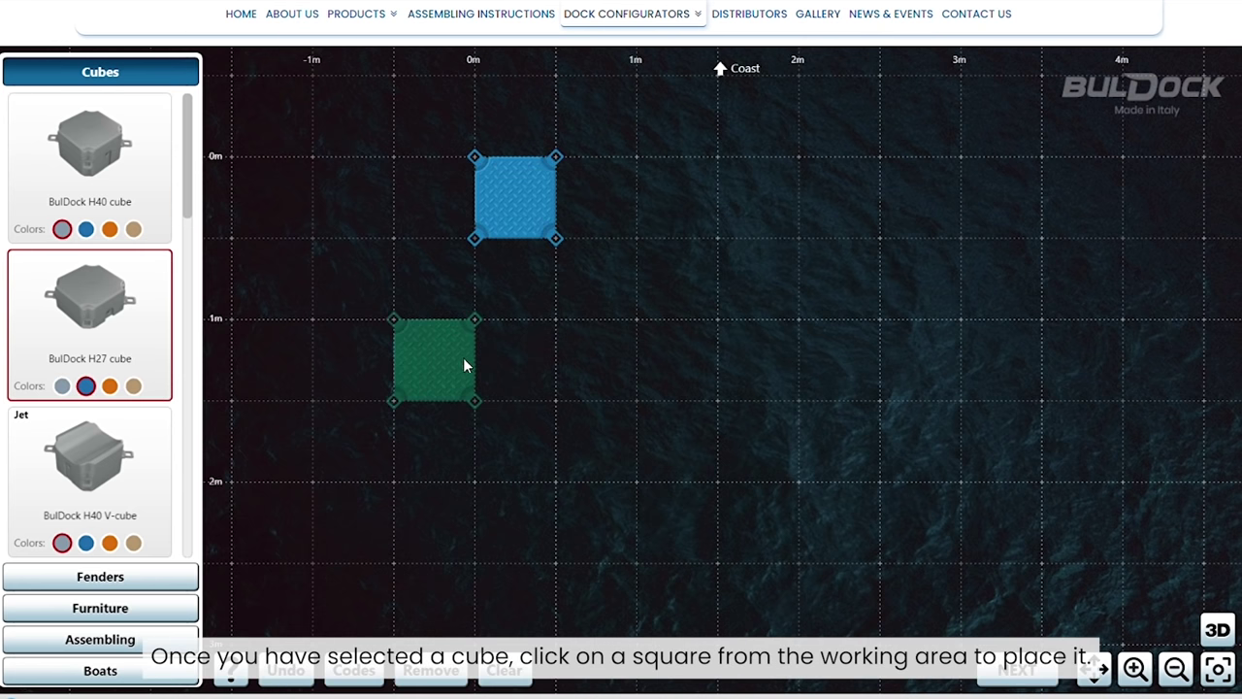
{"action": "left_click", "coordinate": [502, 291]}
{"action": "left_click", "coordinate": [507, 355]}
{"action": "left_click", "coordinate": [524, 451]}
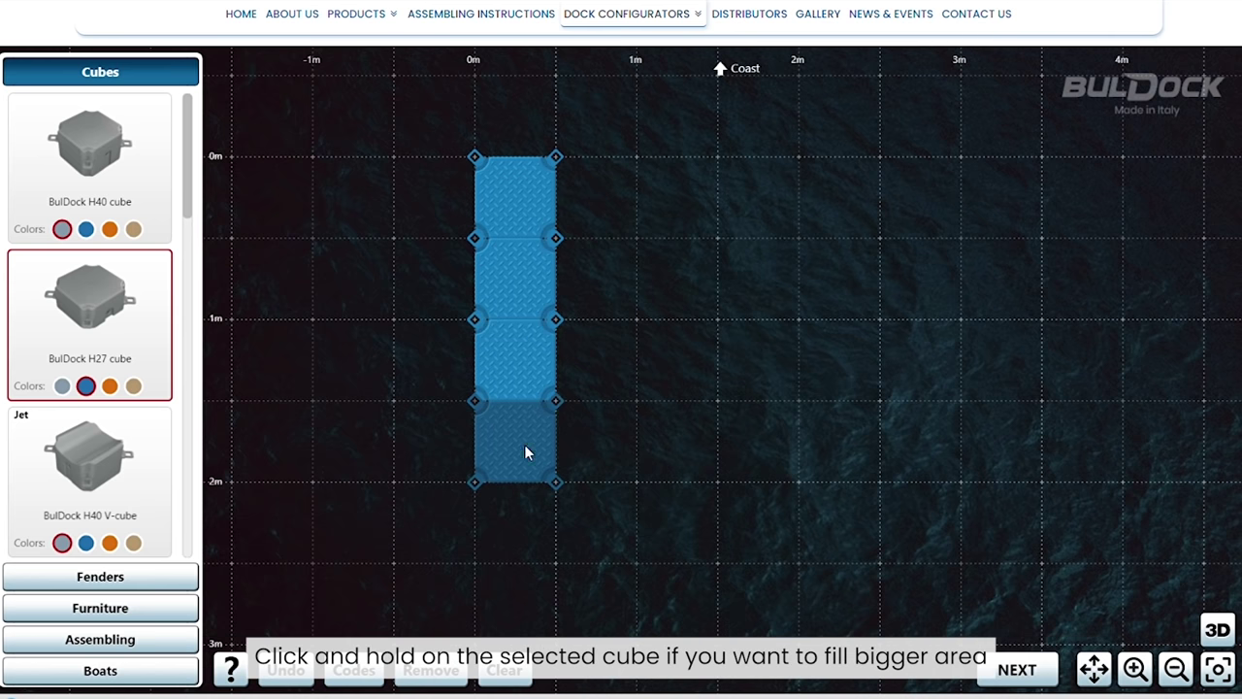
{"action": "left_click_drag", "start_coordinate": [578, 231], "coordinate": [592, 431]}
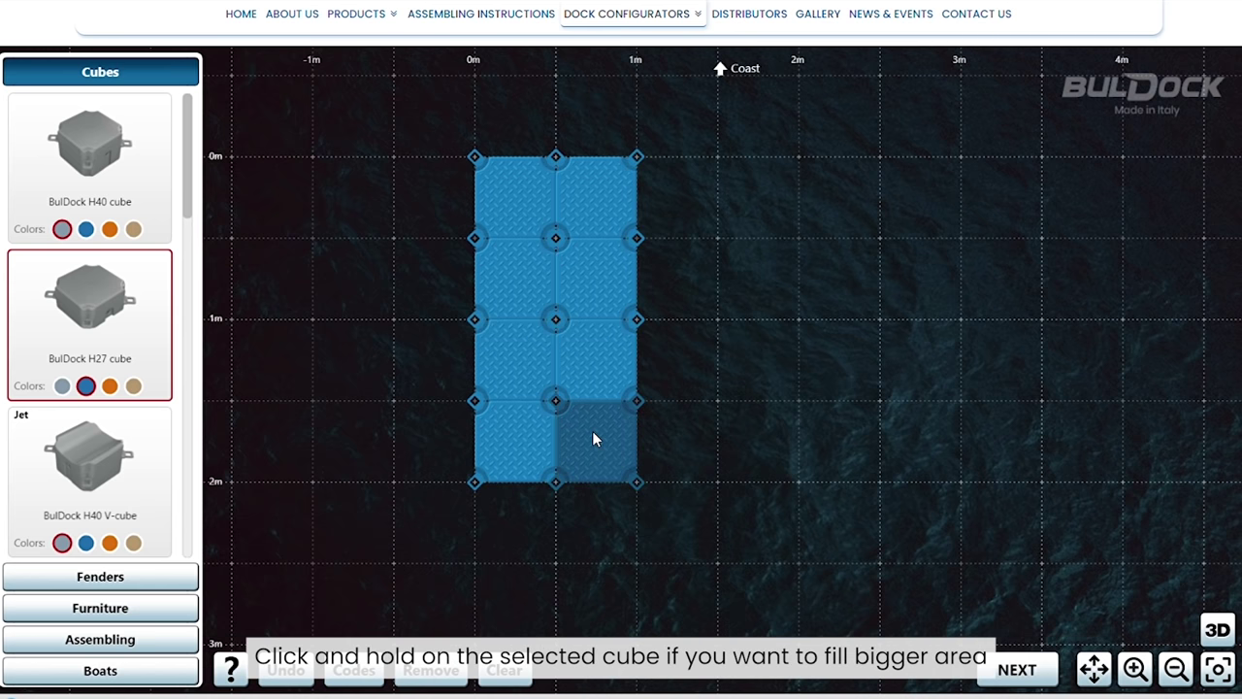
{"action": "left_click_drag", "start_coordinate": [541, 535], "coordinate": [594, 669]}
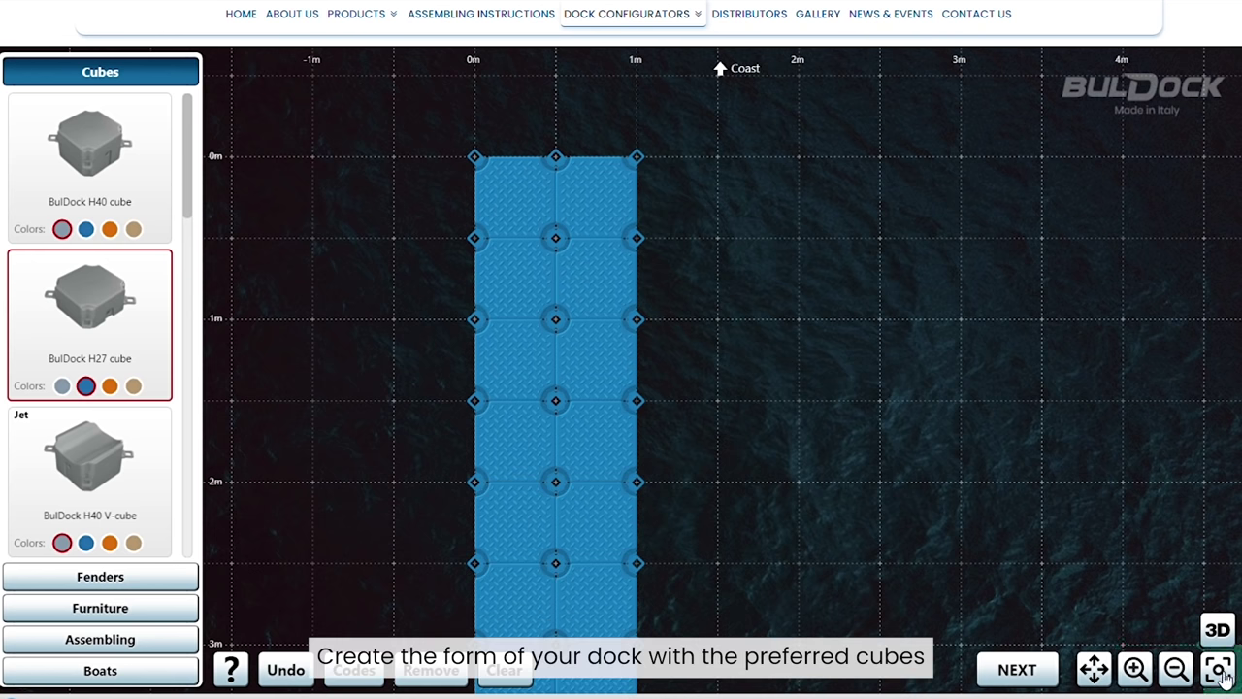
Add a top arm and a right-hand column of cubes to close the U shape
{"action": "left_click", "coordinate": [1176, 669]}
{"action": "left_click", "coordinate": [1175, 669]}
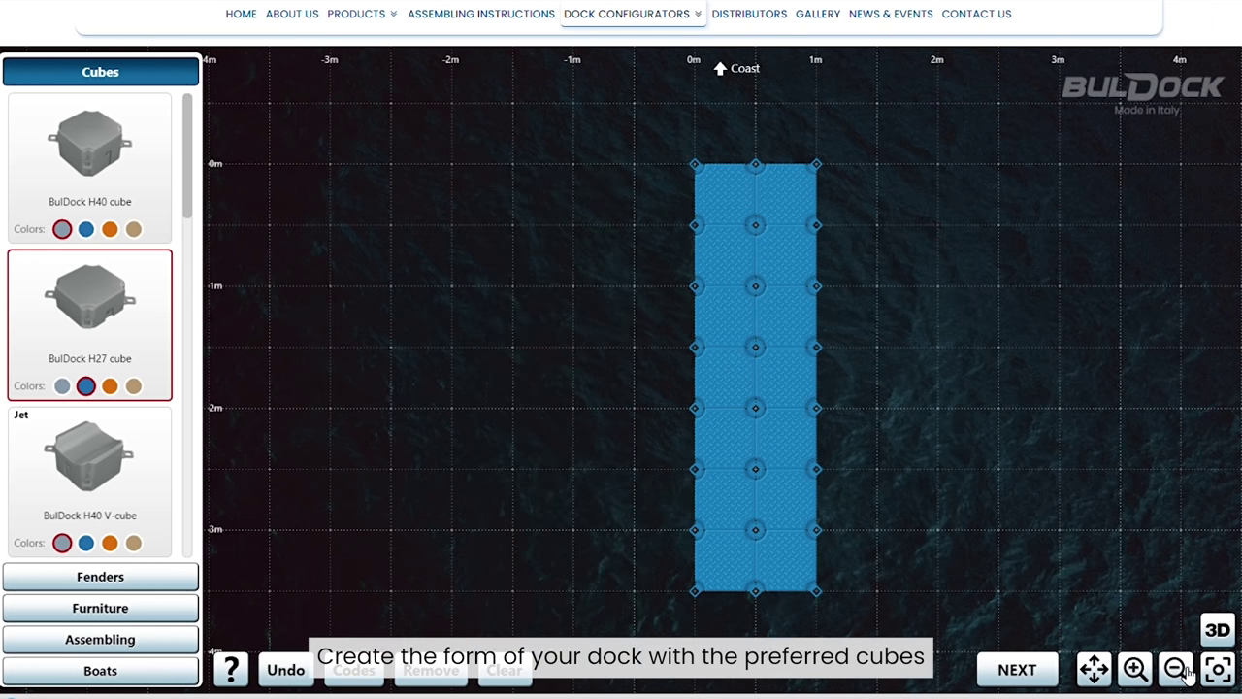
{"action": "left_click", "coordinate": [1175, 669]}
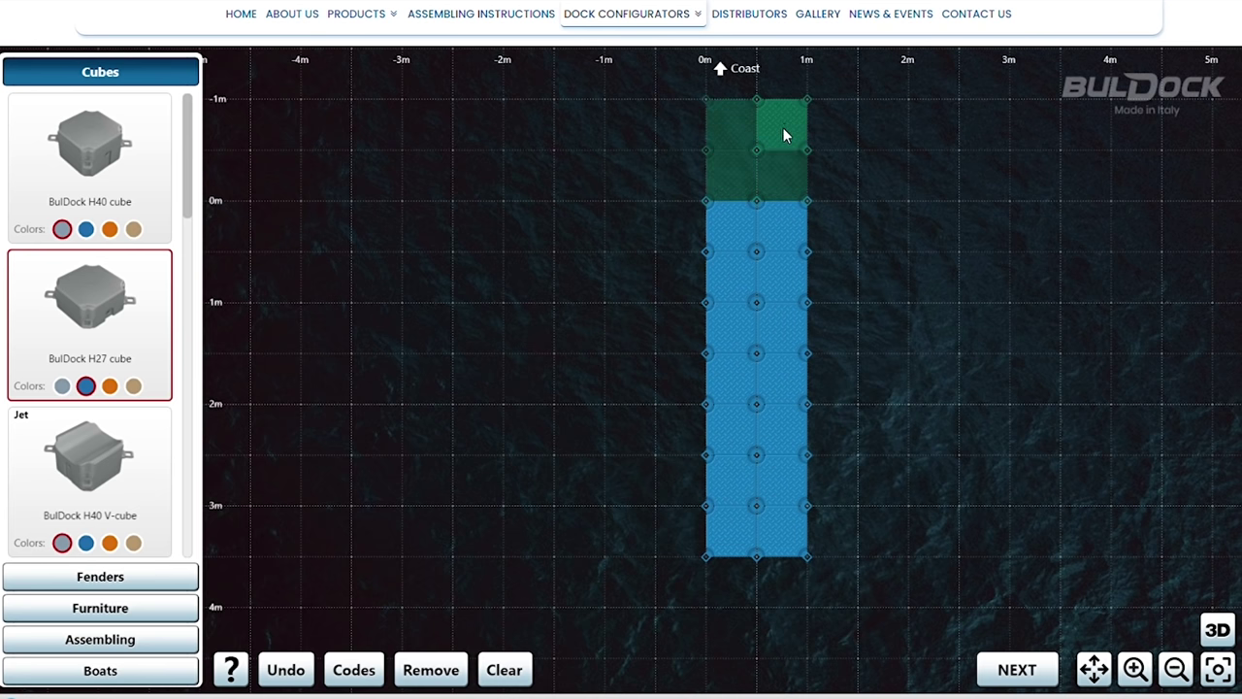
{"action": "left_click", "coordinate": [784, 122]}
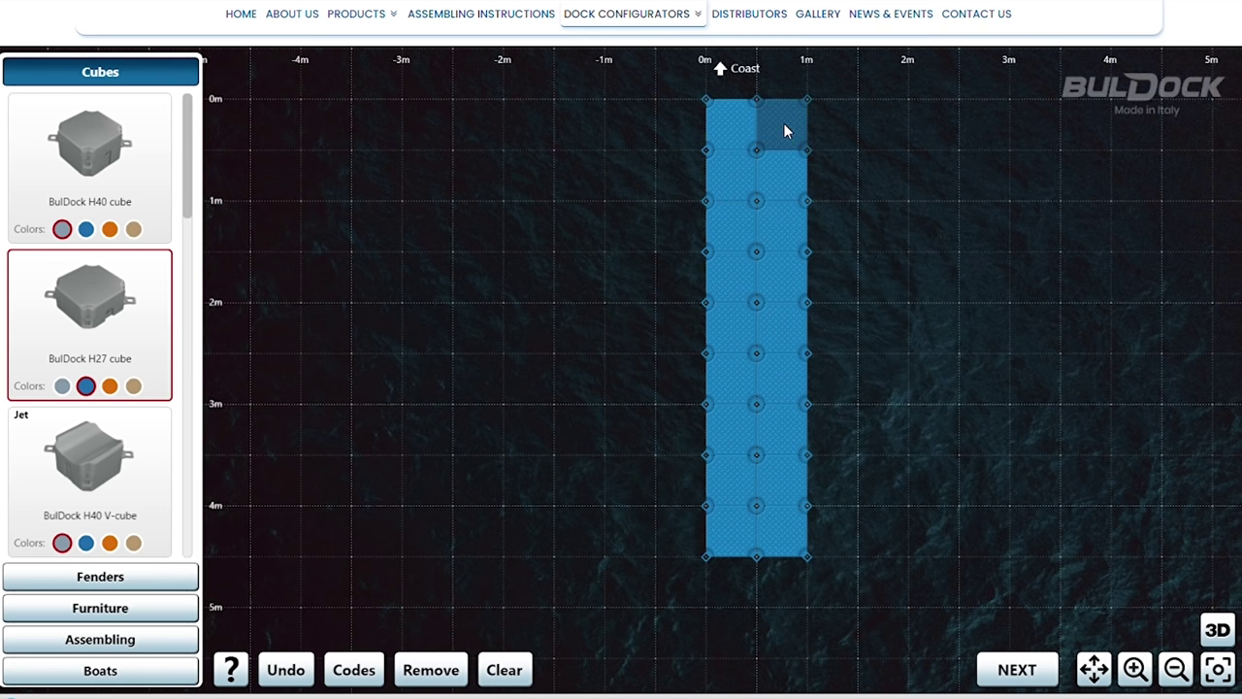
{"action": "left_click", "coordinate": [933, 170]}
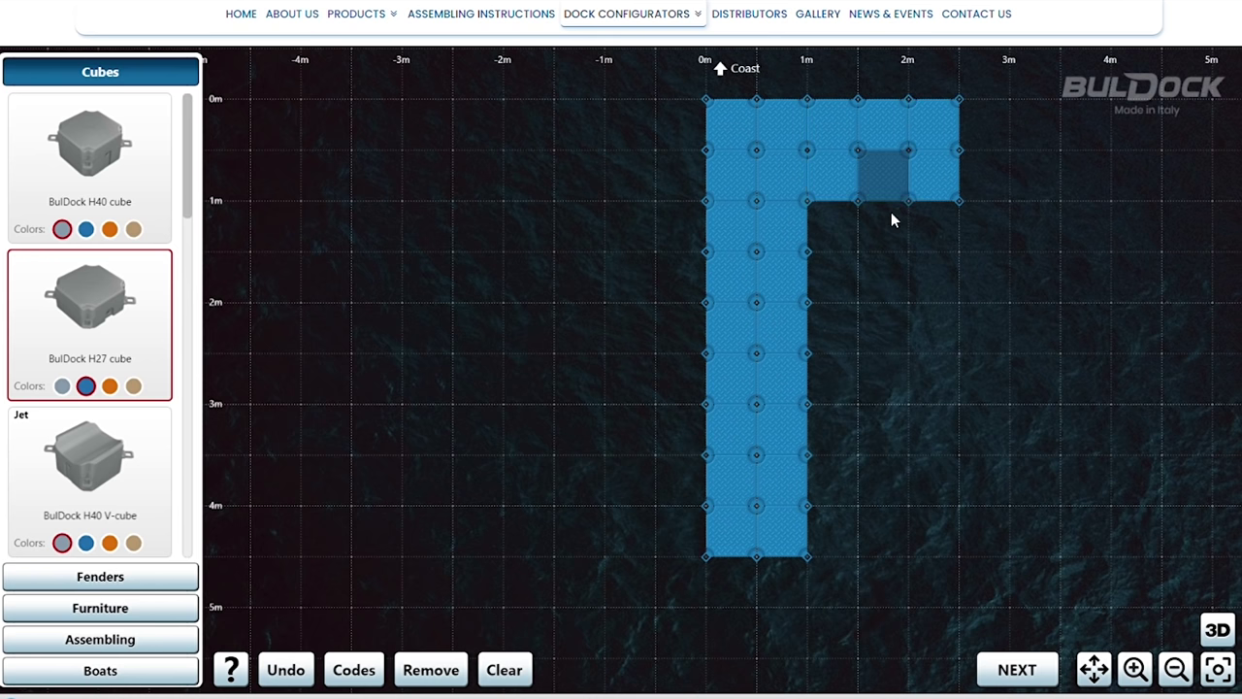
{"action": "left_click", "coordinate": [936, 529]}
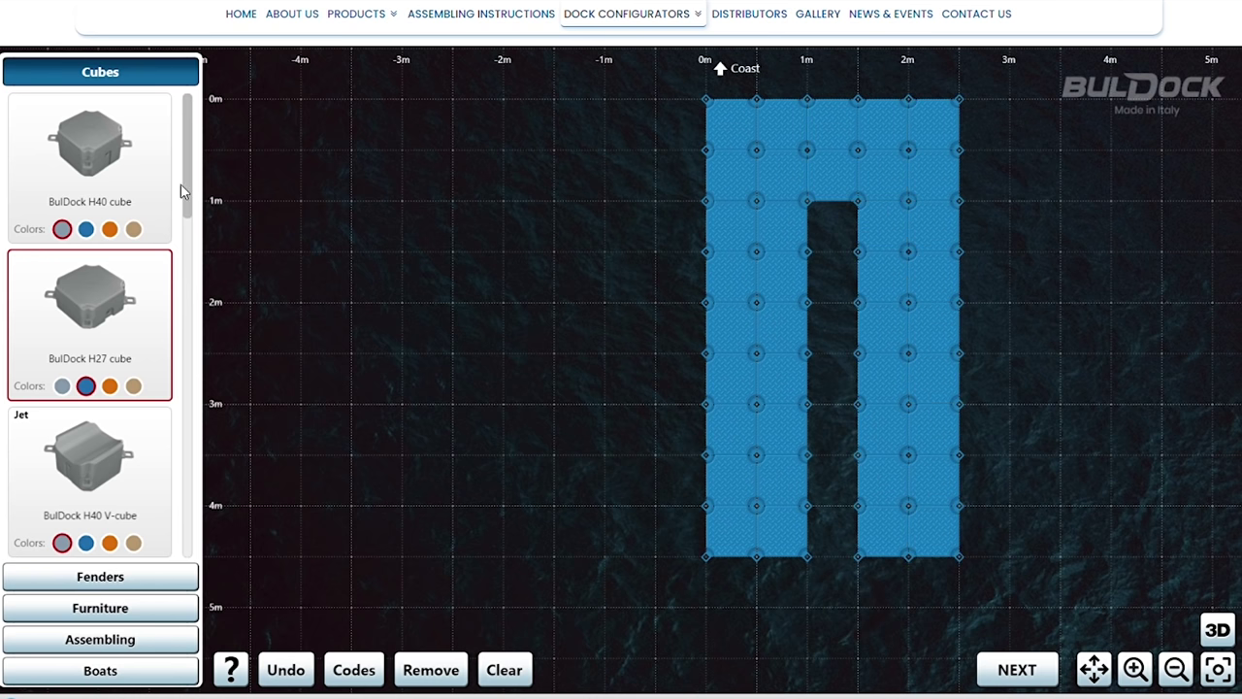
Fill the dock's middle gap with grey H27 V-cubes
{"action": "scroll", "coordinate": [185, 185], "scroll_direction": "down", "scroll_amount": 3}
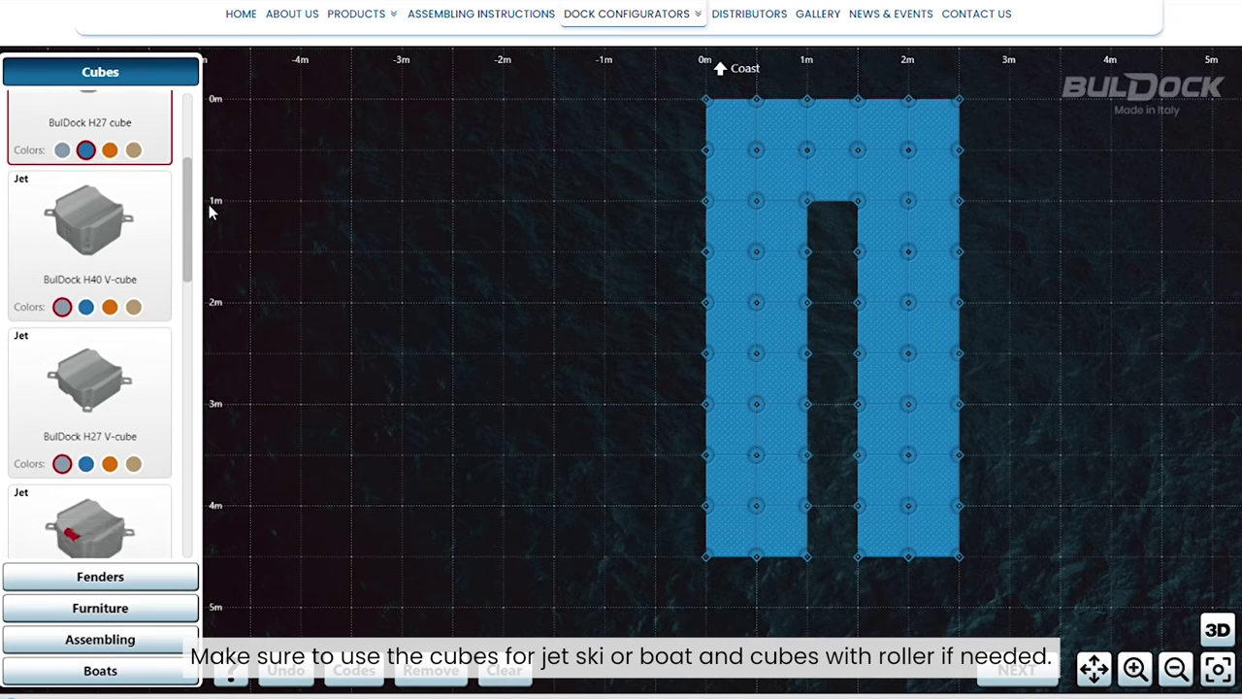
{"action": "scroll", "coordinate": [208, 209], "scroll_direction": "down", "scroll_amount": 2}
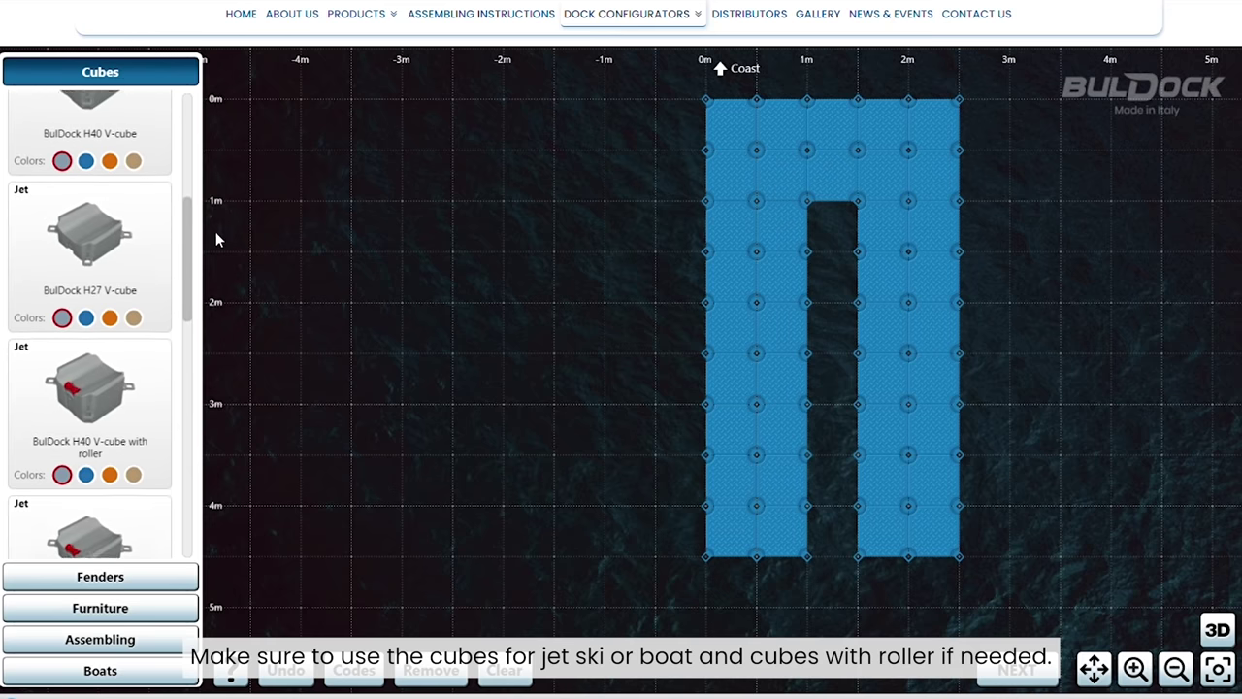
{"action": "left_click", "coordinate": [89, 233]}
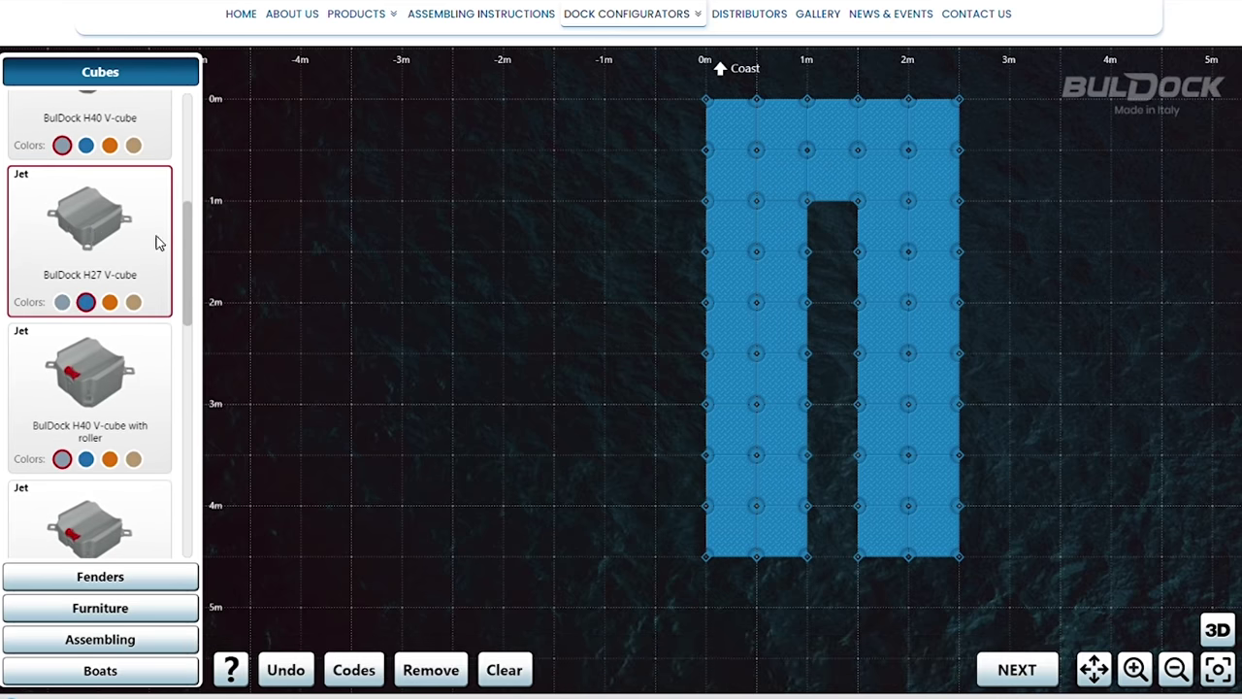
{"action": "left_click", "coordinate": [62, 303]}
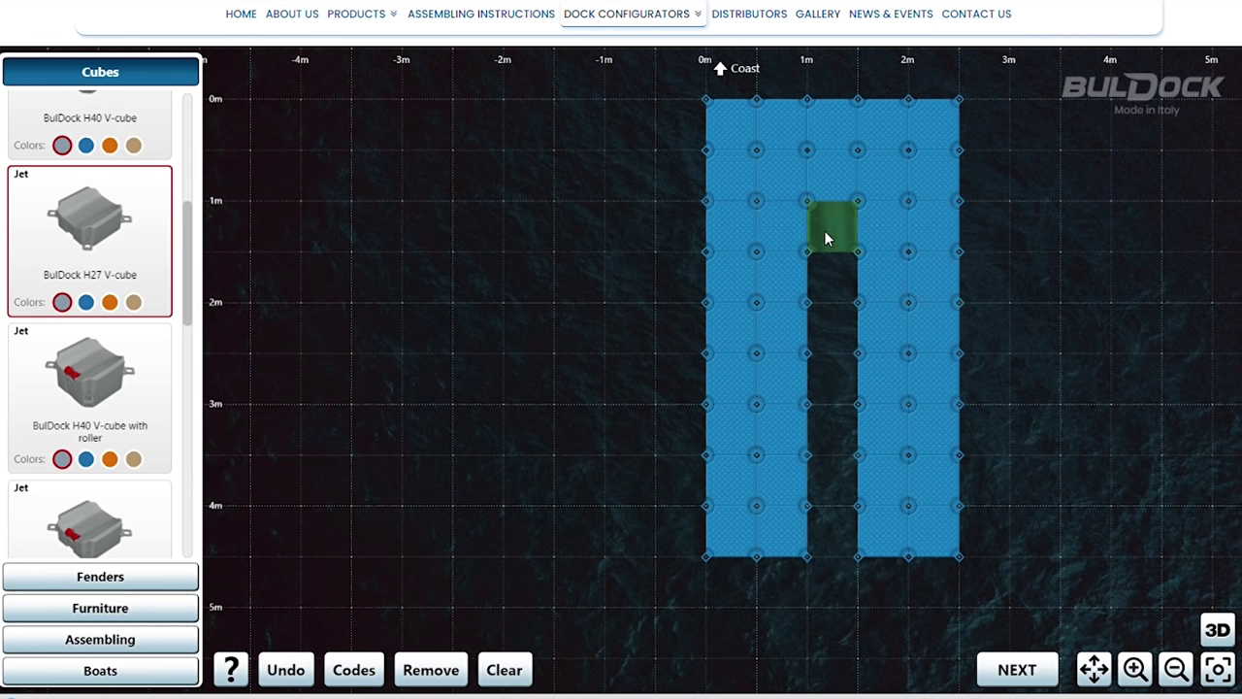
{"action": "left_click_drag", "start_coordinate": [824, 230], "coordinate": [834, 529]}
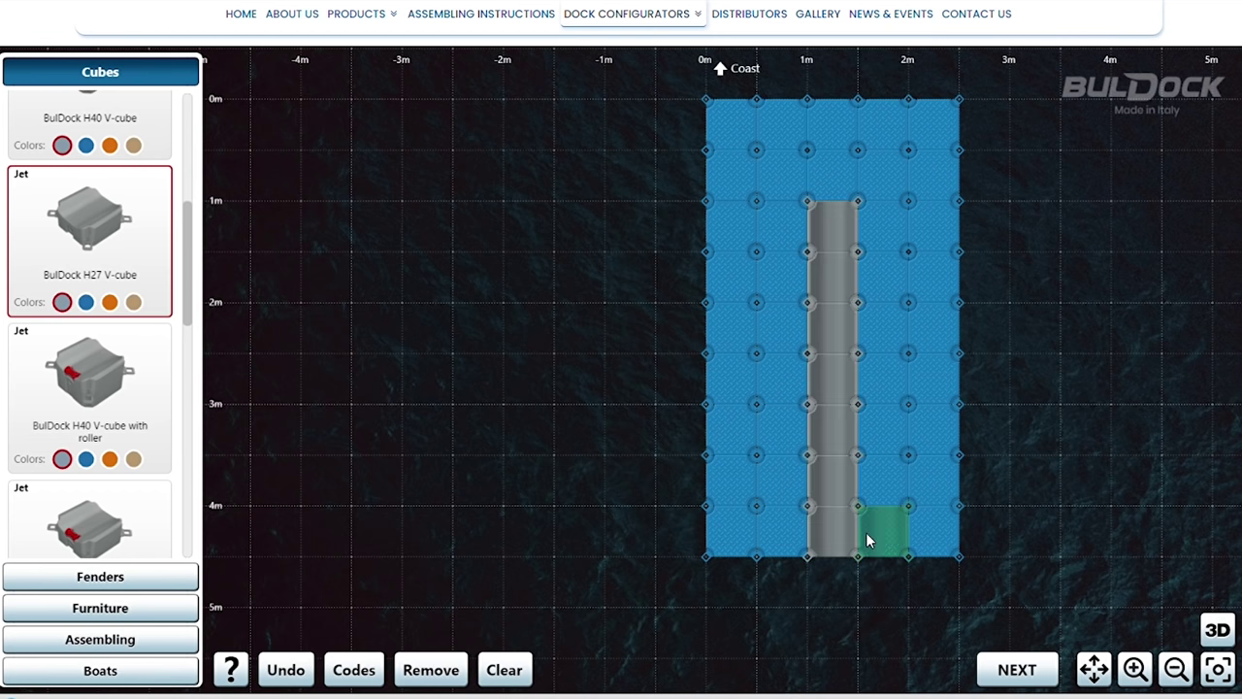
Place three H27 V-cubes with roller at the channel's open end
{"action": "left_click_drag", "start_coordinate": [191, 293], "coordinate": [195, 340]}
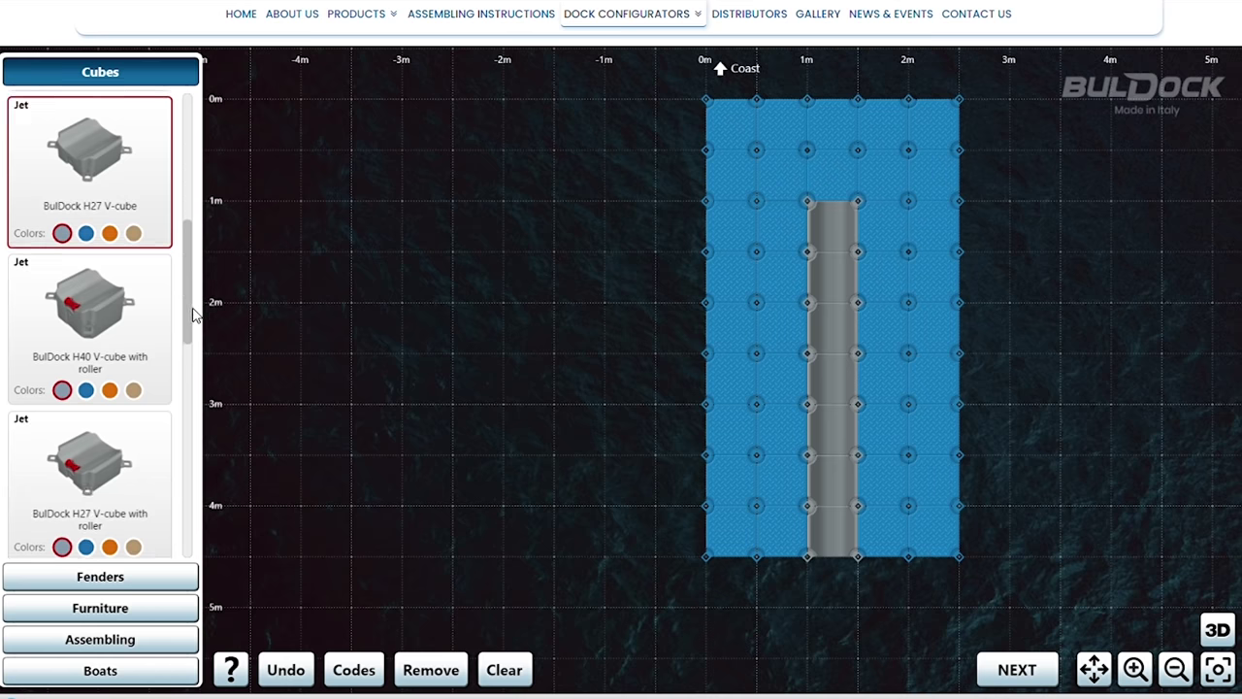
{"action": "left_click", "coordinate": [72, 309]}
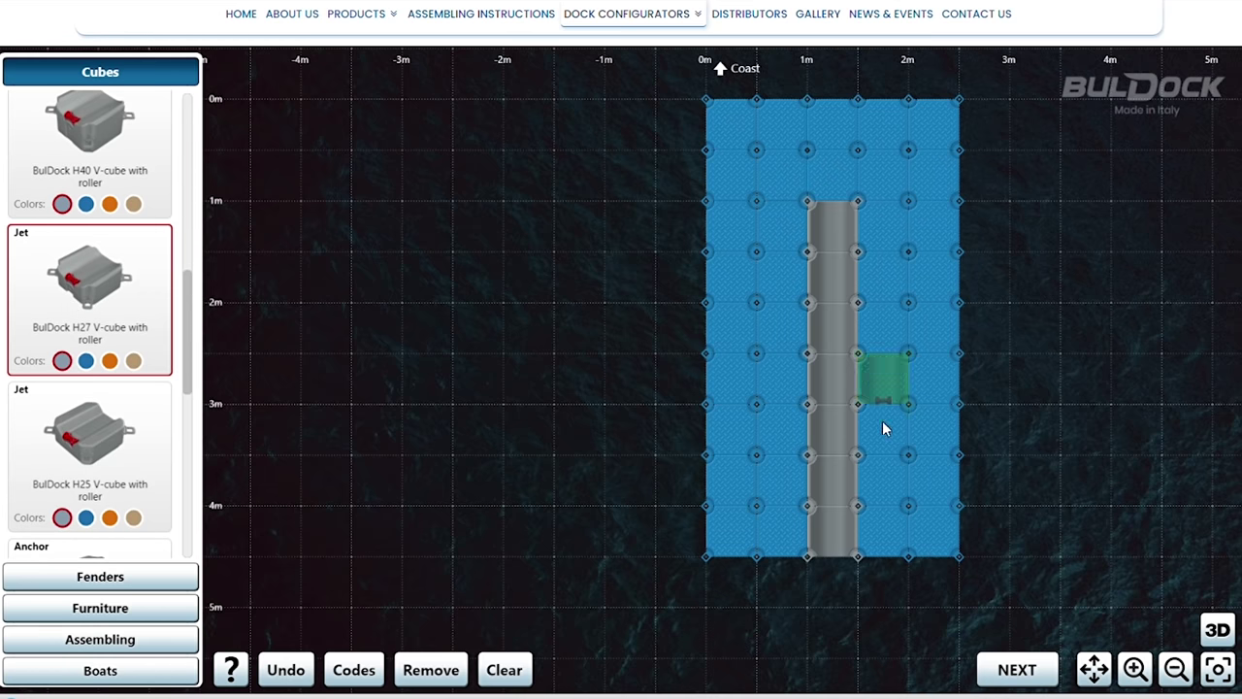
{"action": "left_click", "coordinate": [843, 531]}
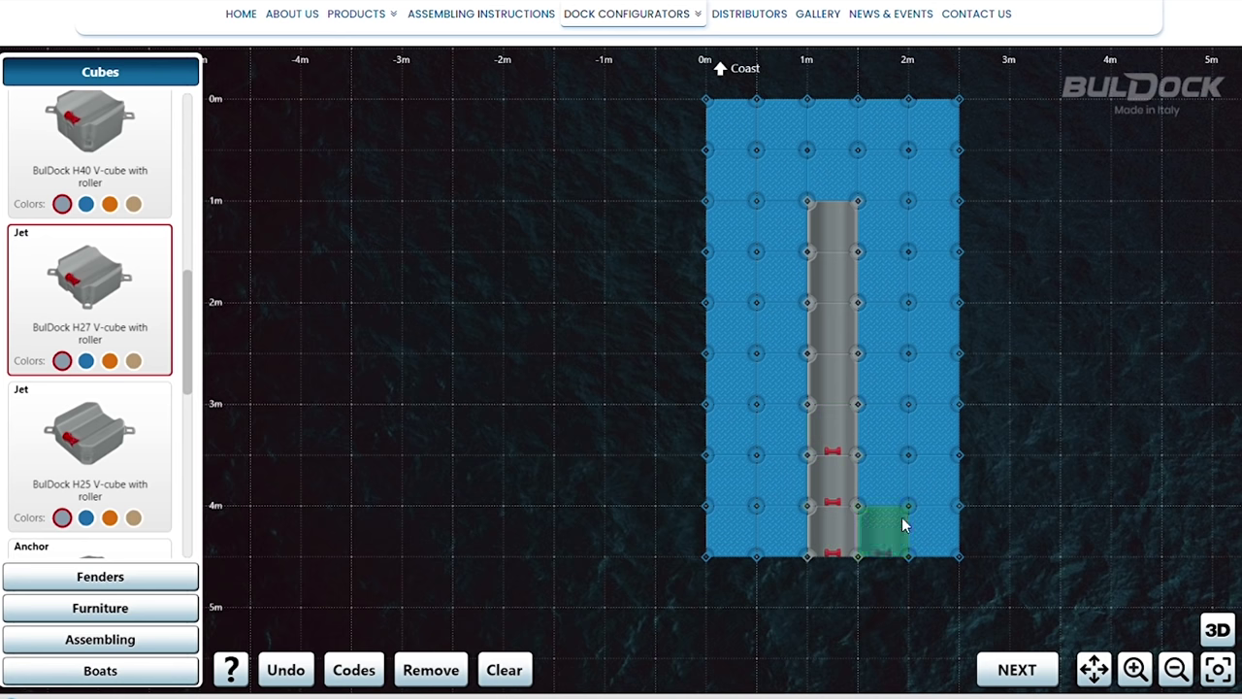
{"action": "scroll", "coordinate": [190, 348], "scroll_direction": "down", "scroll_amount": 2}
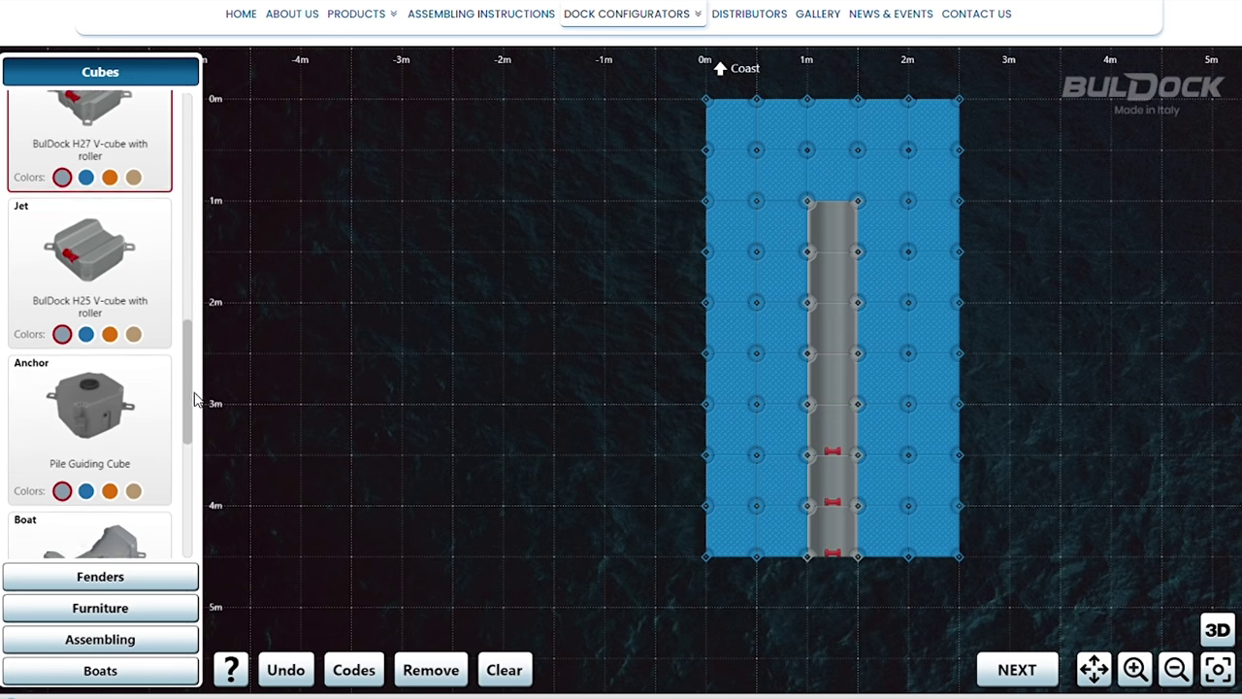
{"action": "scroll", "coordinate": [194, 388], "scroll_direction": "down", "scroll_amount": 3}
Centre the dock in the view, then drop a test cube beside it and undo it
{"action": "scroll", "coordinate": [200, 421], "scroll_direction": "down", "scroll_amount": 2}
{"action": "scroll", "coordinate": [205, 437], "scroll_direction": "down", "scroll_amount": 1}
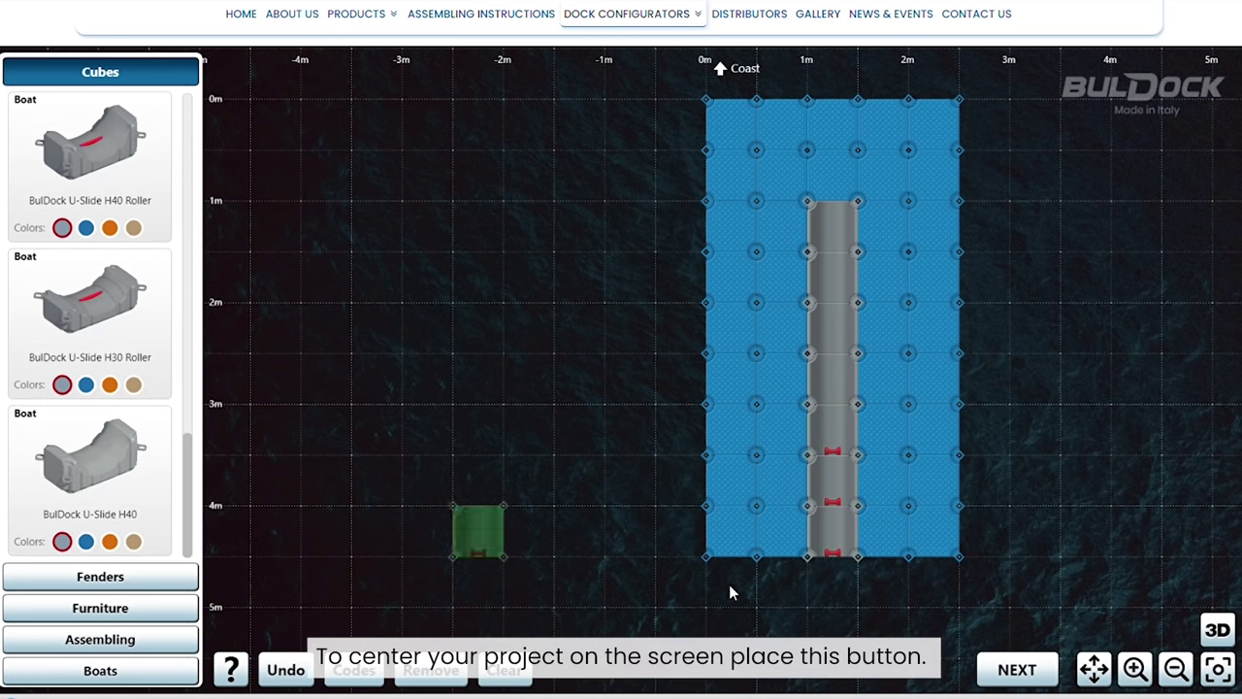
{"action": "left_click", "coordinate": [1219, 670]}
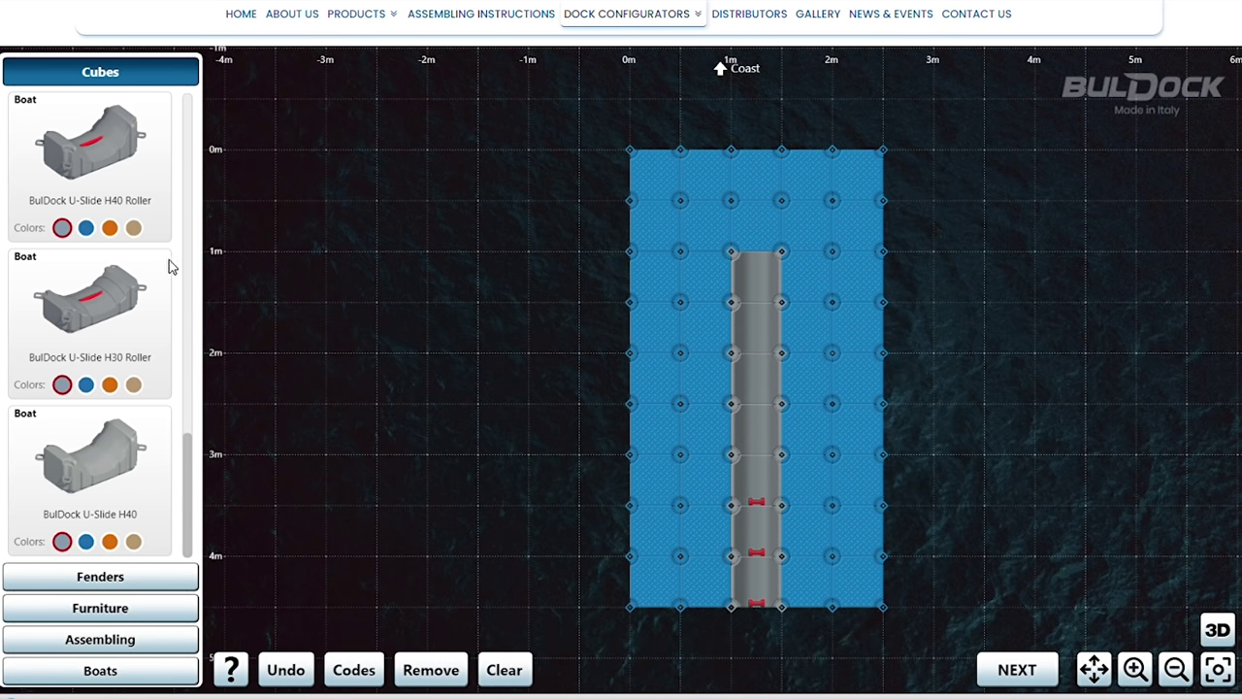
{"action": "left_click_drag", "start_coordinate": [194, 463], "coordinate": [549, 466]}
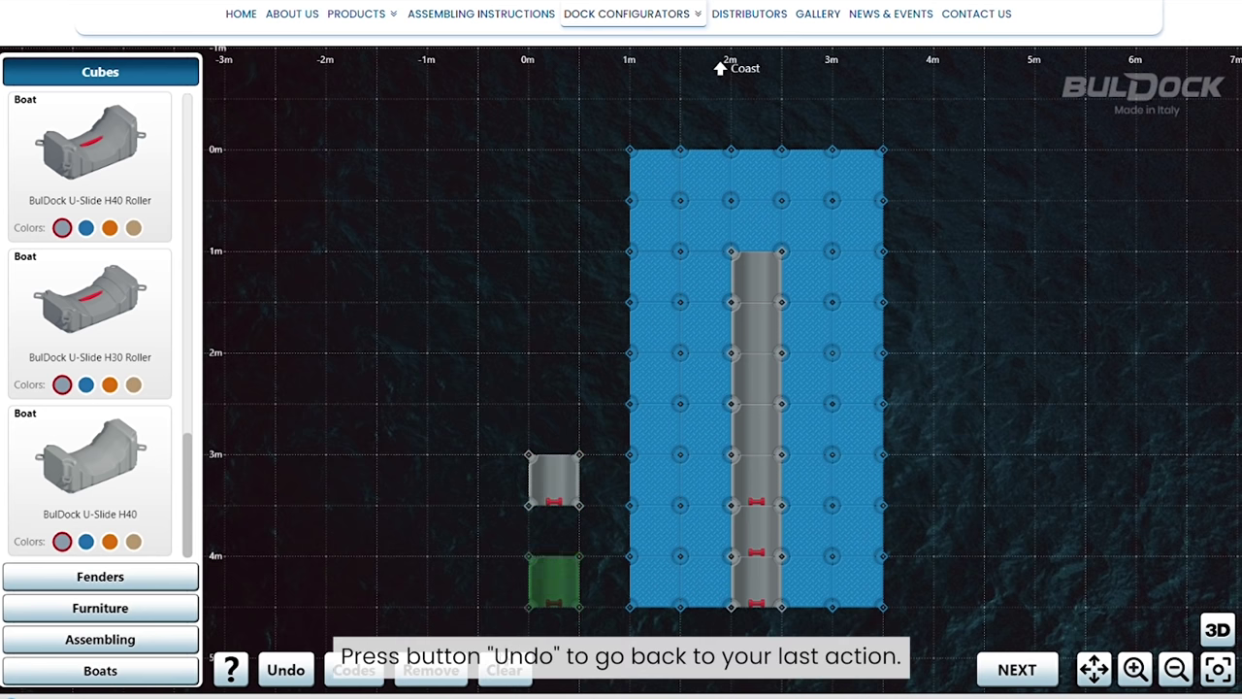
{"action": "left_click", "coordinate": [313, 670]}
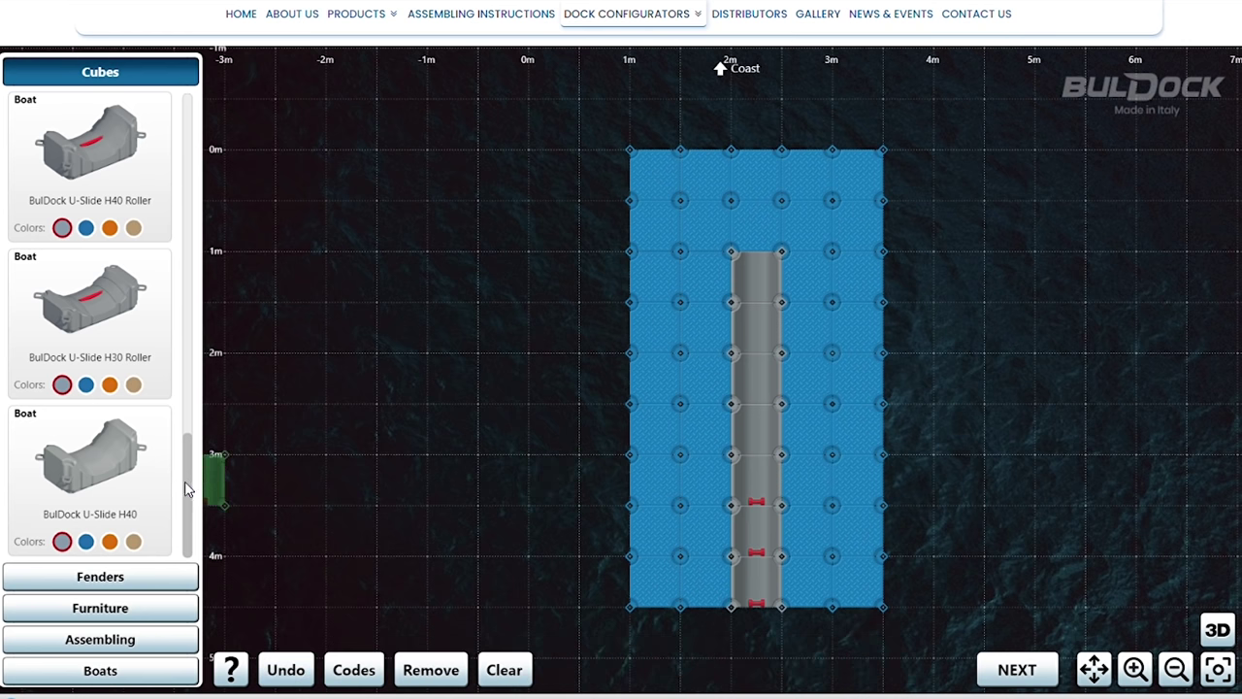
Auto-connect the cubes, remove all connectors again, and select the orange connecting pin
{"action": "left_click", "coordinate": [127, 640]}
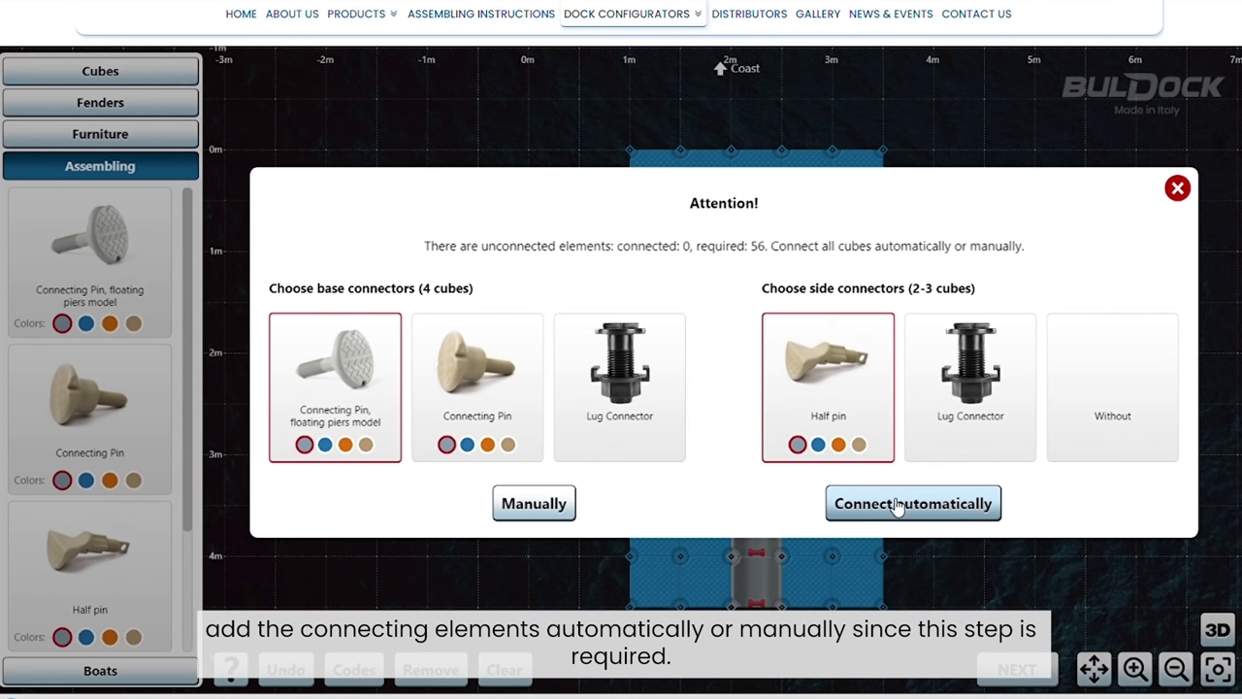
{"action": "left_click", "coordinate": [898, 505]}
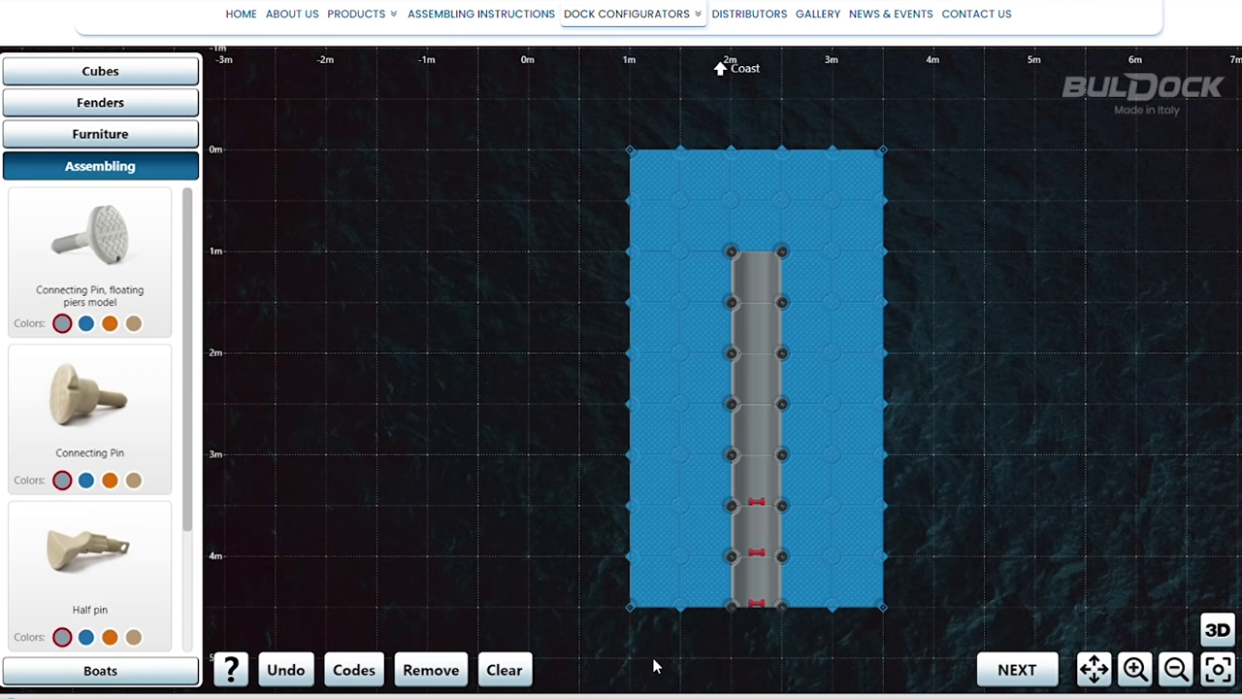
{"action": "left_click", "coordinate": [445, 674]}
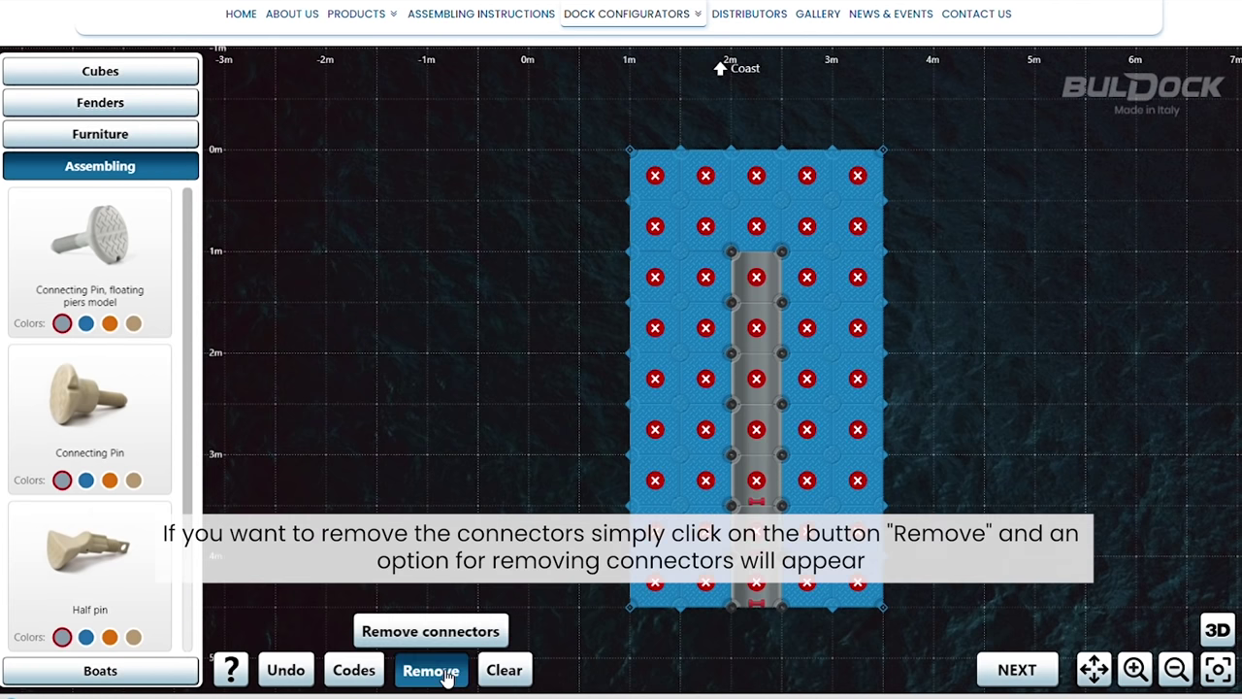
{"action": "left_click", "coordinate": [448, 631]}
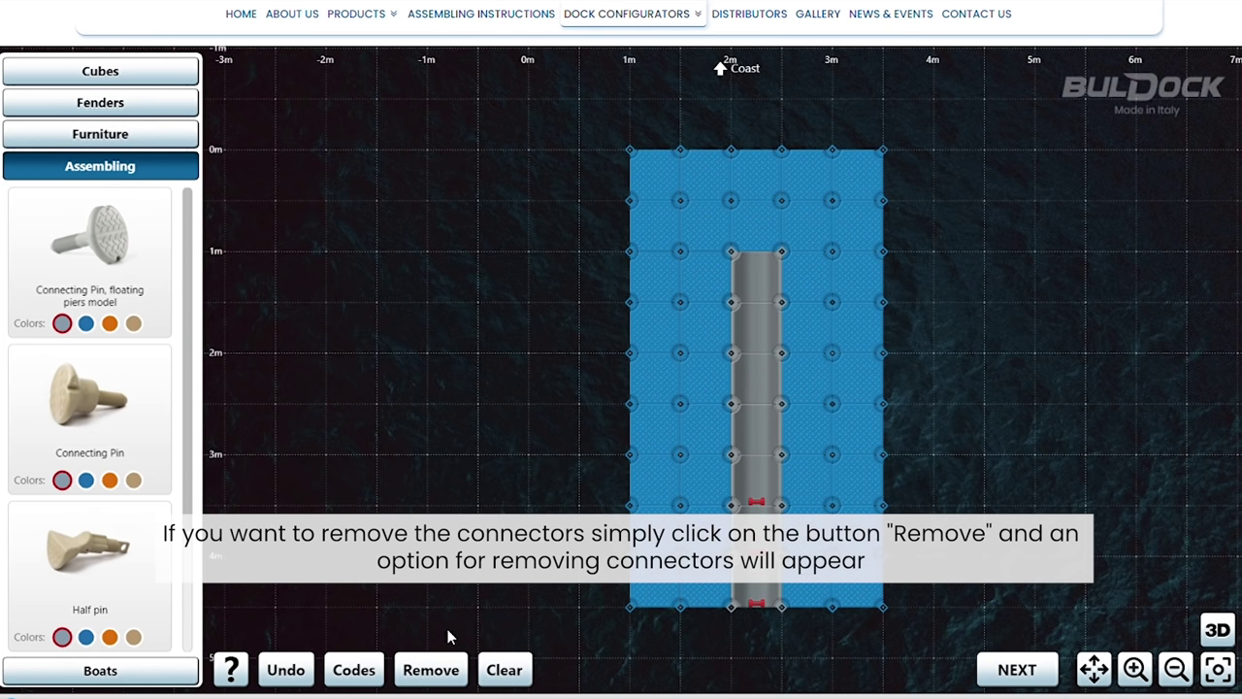
{"action": "scroll", "coordinate": [146, 340], "scroll_direction": "down", "scroll_amount": 1}
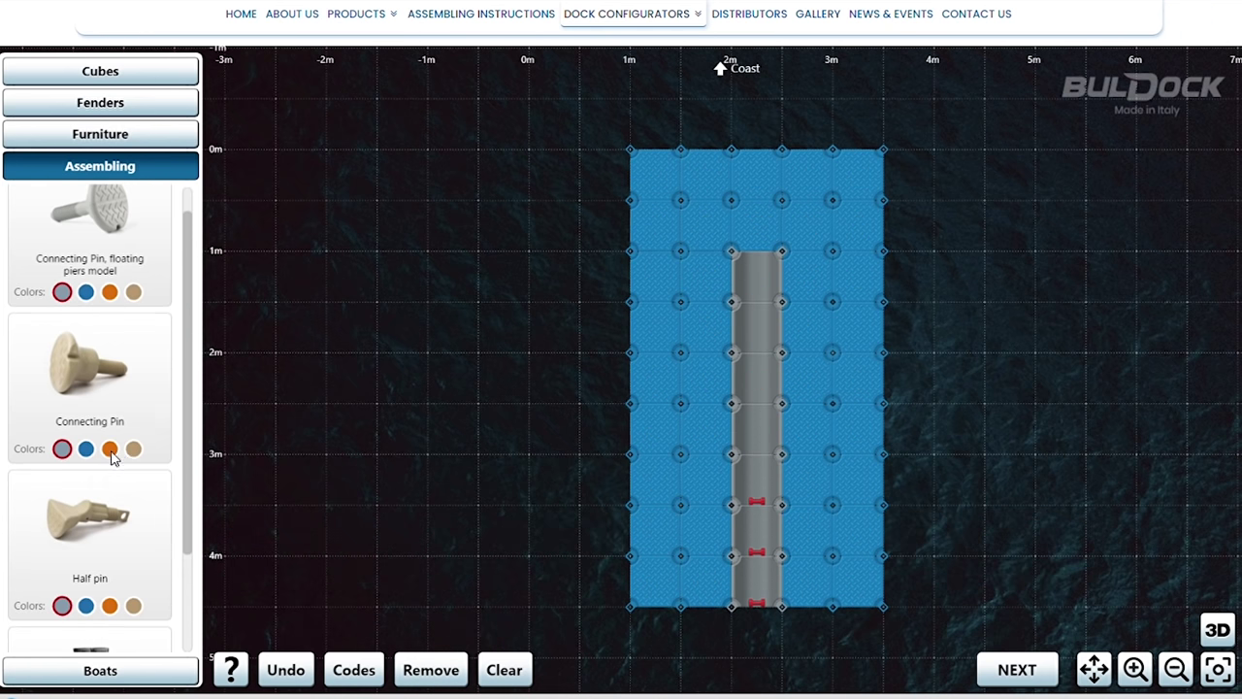
{"action": "left_click", "coordinate": [109, 449]}
Place orange connecting pins on the inner columns' and top row's joints
{"action": "left_click_drag", "start_coordinate": [112, 456], "coordinate": [830, 396]}
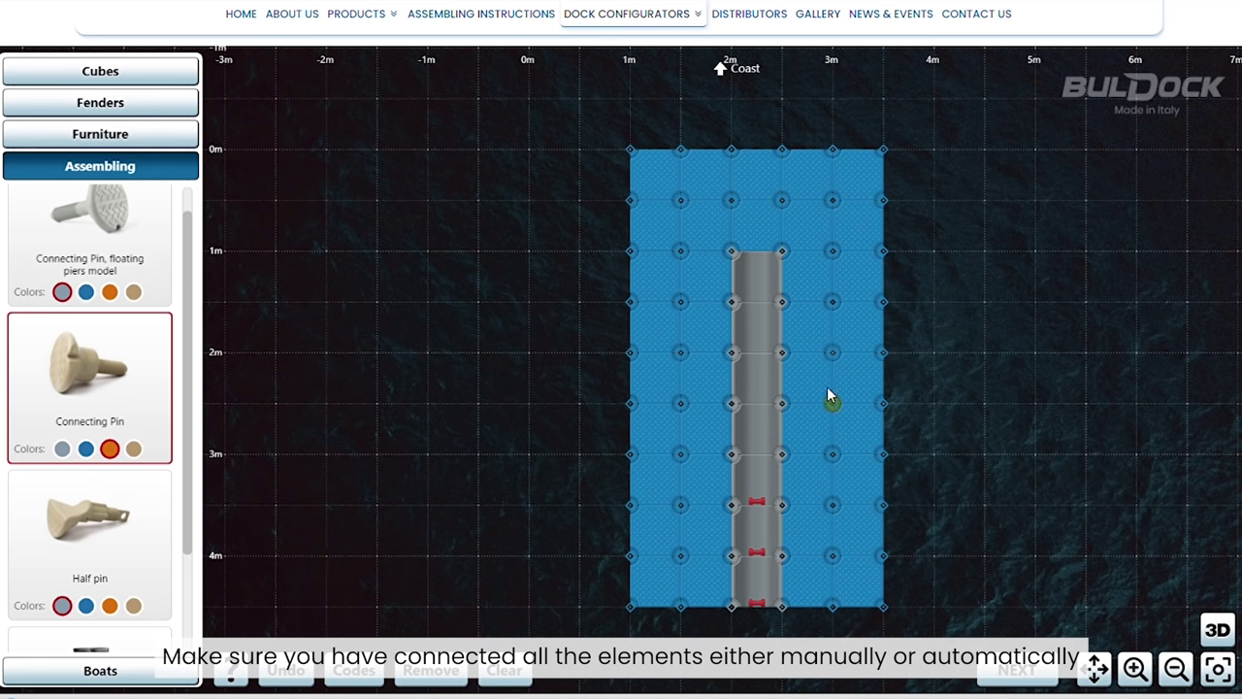
{"action": "left_click", "coordinate": [681, 201]}
{"action": "left_click", "coordinate": [681, 251]}
{"action": "left_click", "coordinate": [683, 556]}
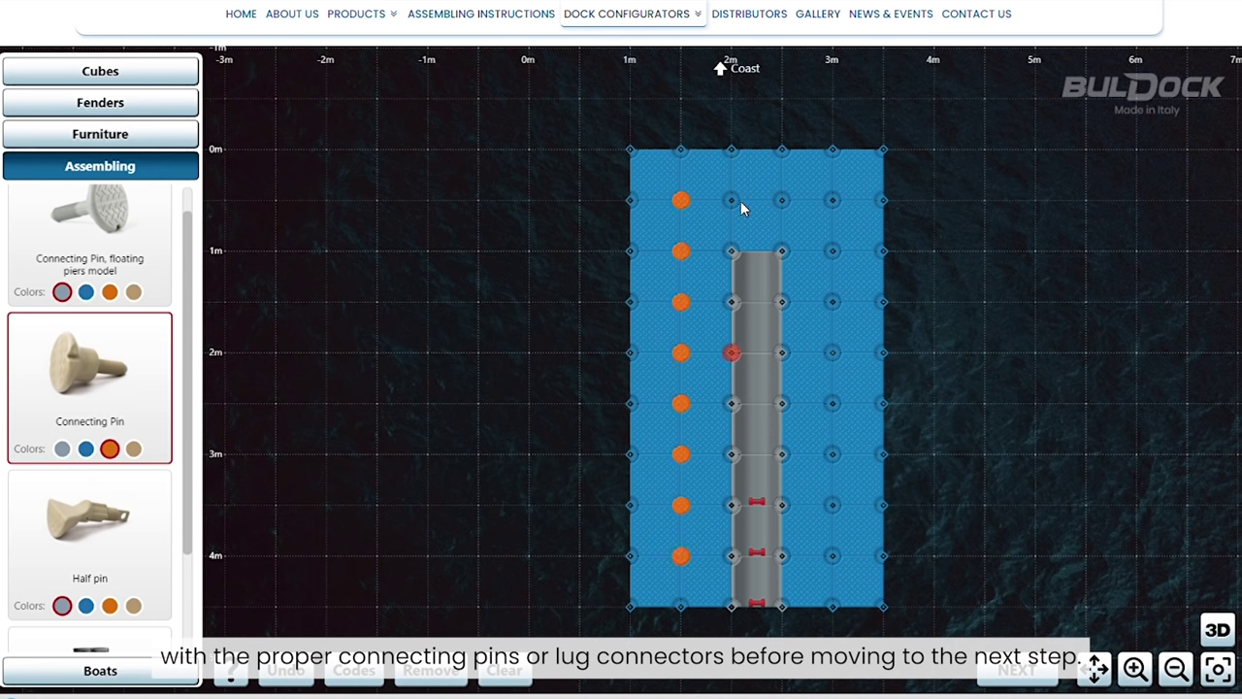
{"action": "left_click_drag", "start_coordinate": [736, 201], "coordinate": [832, 200]}
{"action": "left_click_drag", "start_coordinate": [832, 252], "coordinate": [841, 557]}
{"action": "left_click", "coordinate": [840, 556]}
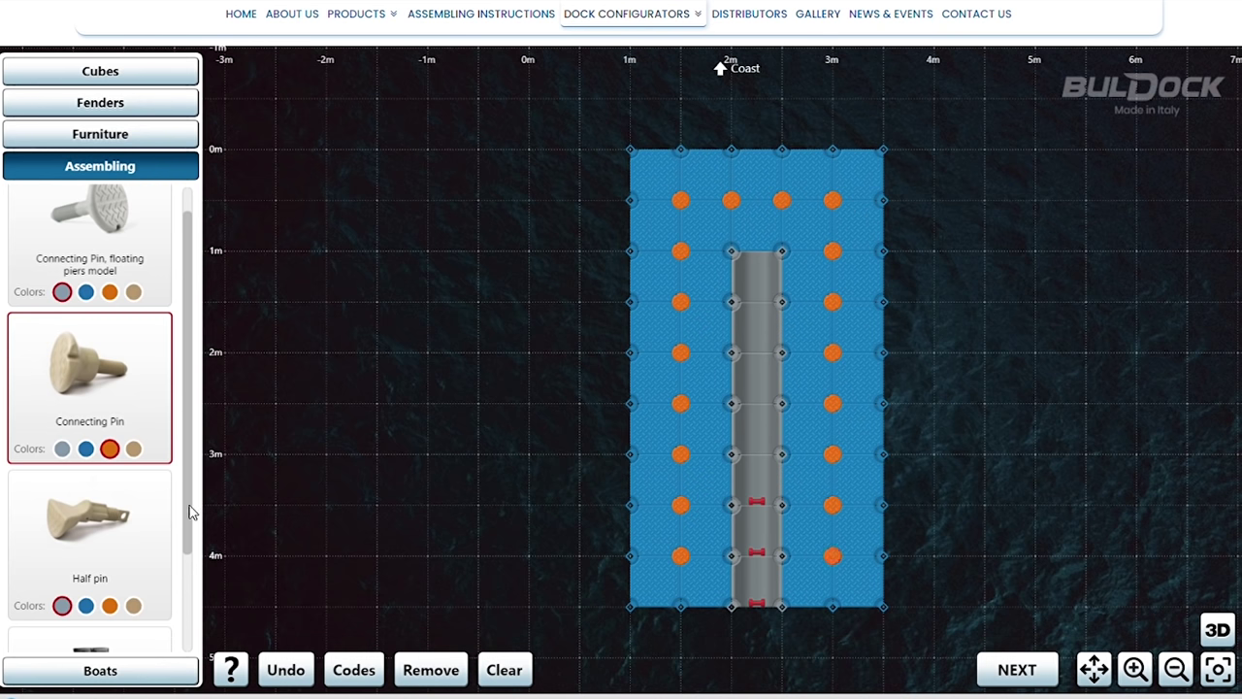
Add beige half pins along the dock's left, top, right and bottom edges
{"action": "left_click", "coordinate": [123, 519]}
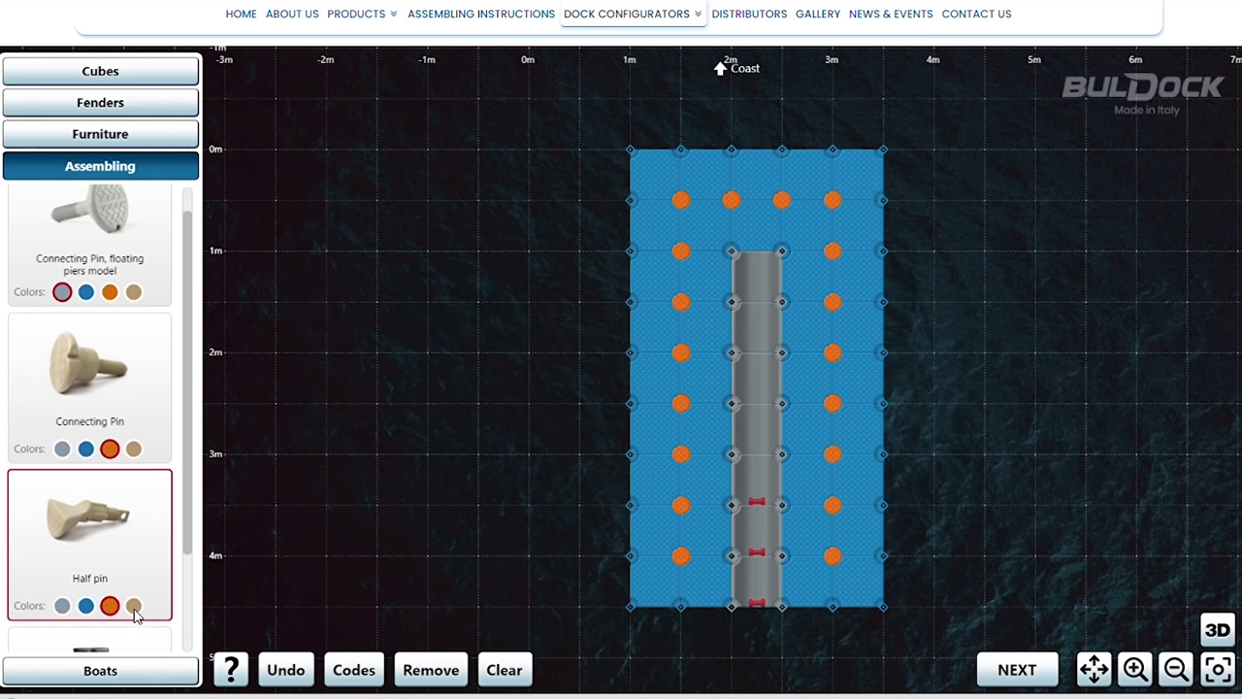
{"action": "left_click", "coordinate": [134, 607]}
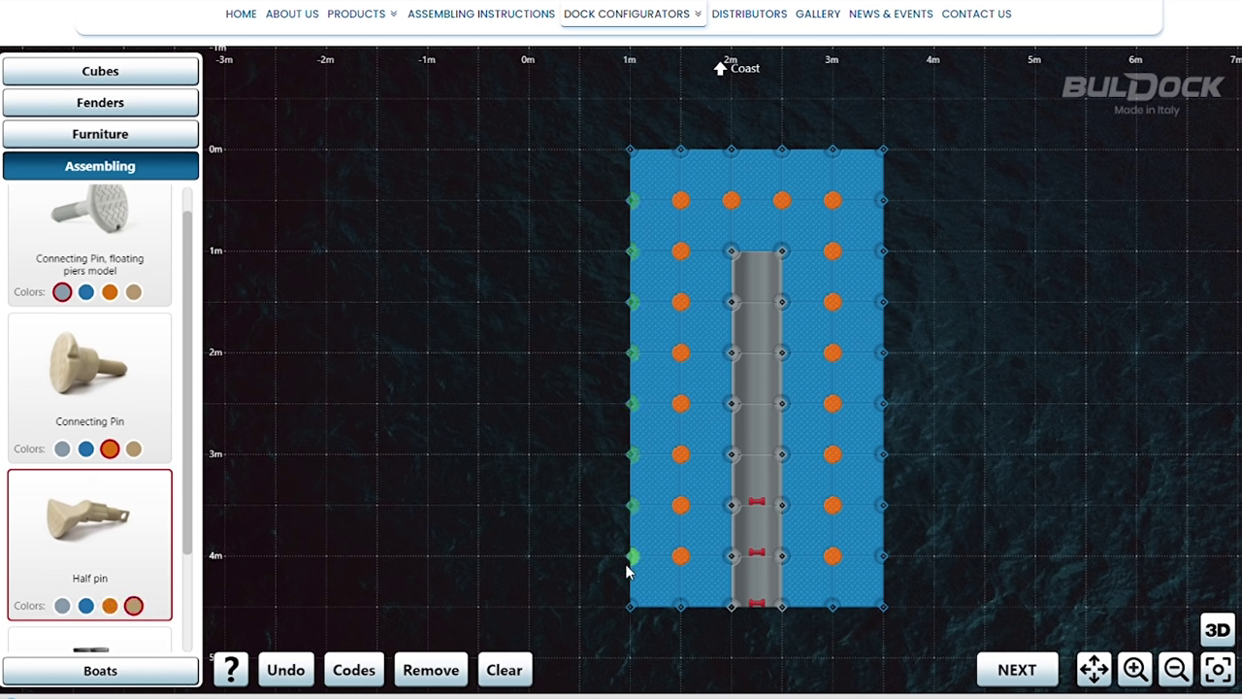
{"action": "left_click", "coordinate": [629, 606]}
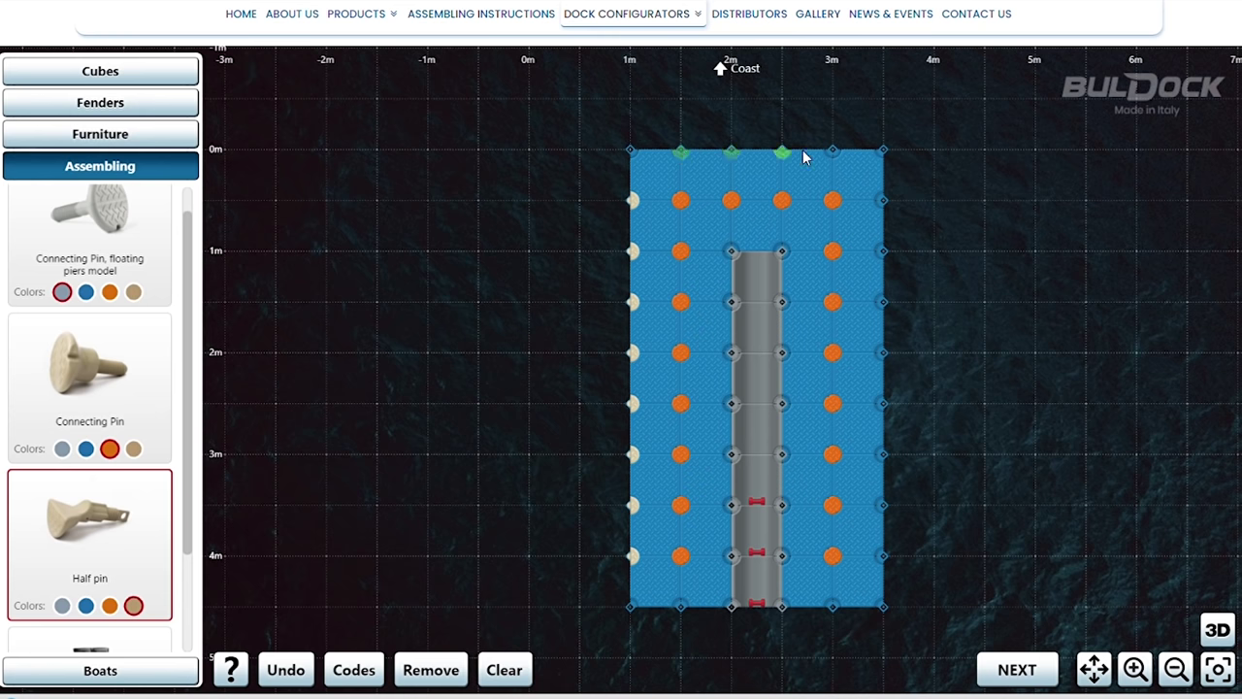
{"action": "left_click", "coordinate": [886, 154]}
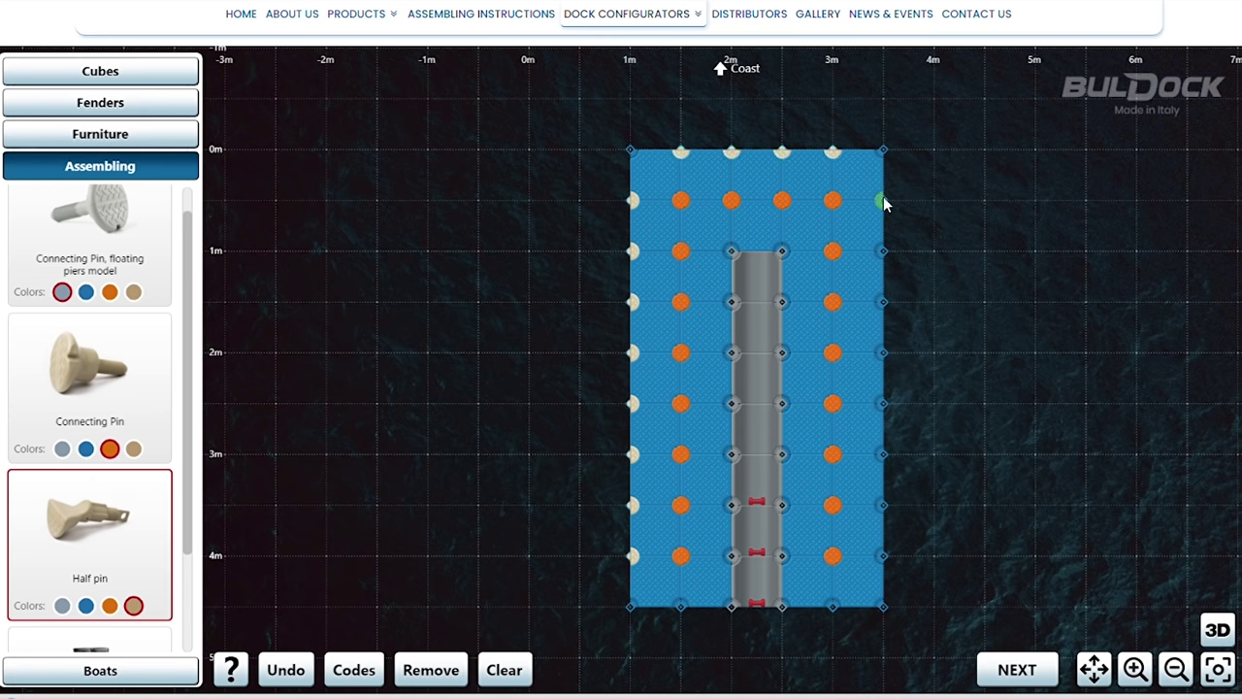
{"action": "left_click", "coordinate": [885, 583]}
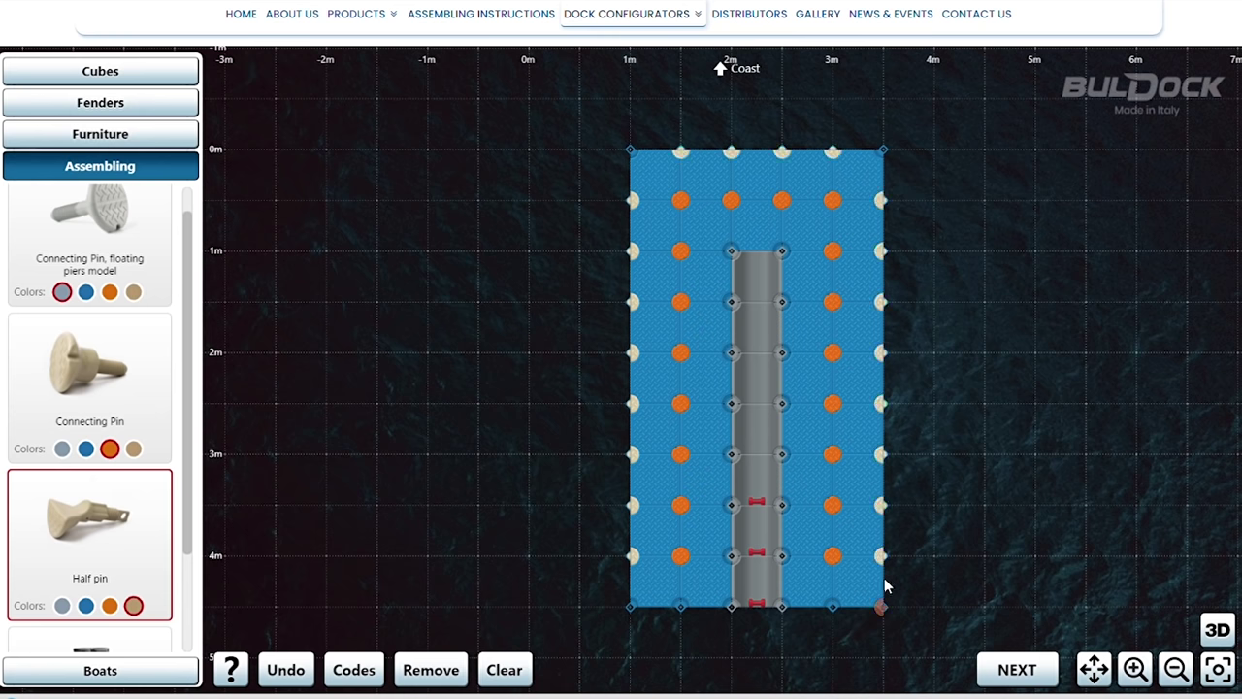
{"action": "left_click", "coordinate": [681, 608]}
Add lug connectors along the grey channel's edges
{"action": "scroll", "coordinate": [189, 232], "scroll_direction": "down", "scroll_amount": 2}
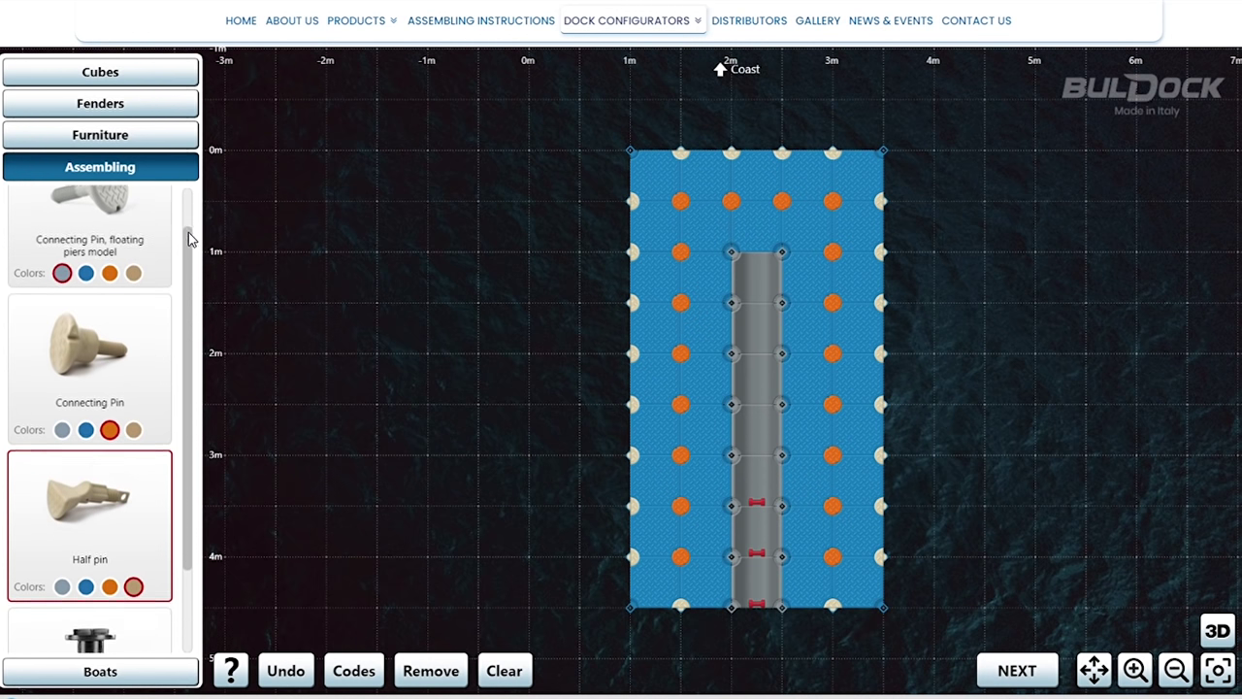
{"action": "left_click_drag", "start_coordinate": [188, 232], "coordinate": [190, 330]}
{"action": "left_click", "coordinate": [127, 532]}
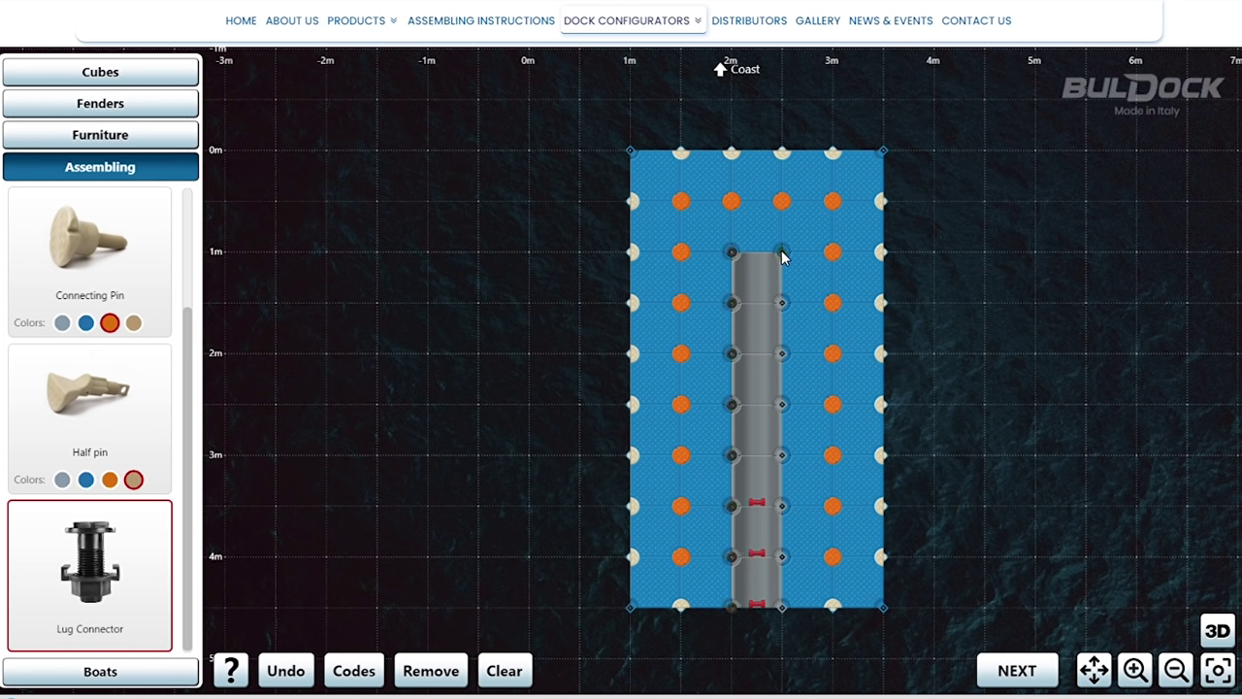
{"action": "left_click_drag", "start_coordinate": [783, 256], "coordinate": [786, 613]}
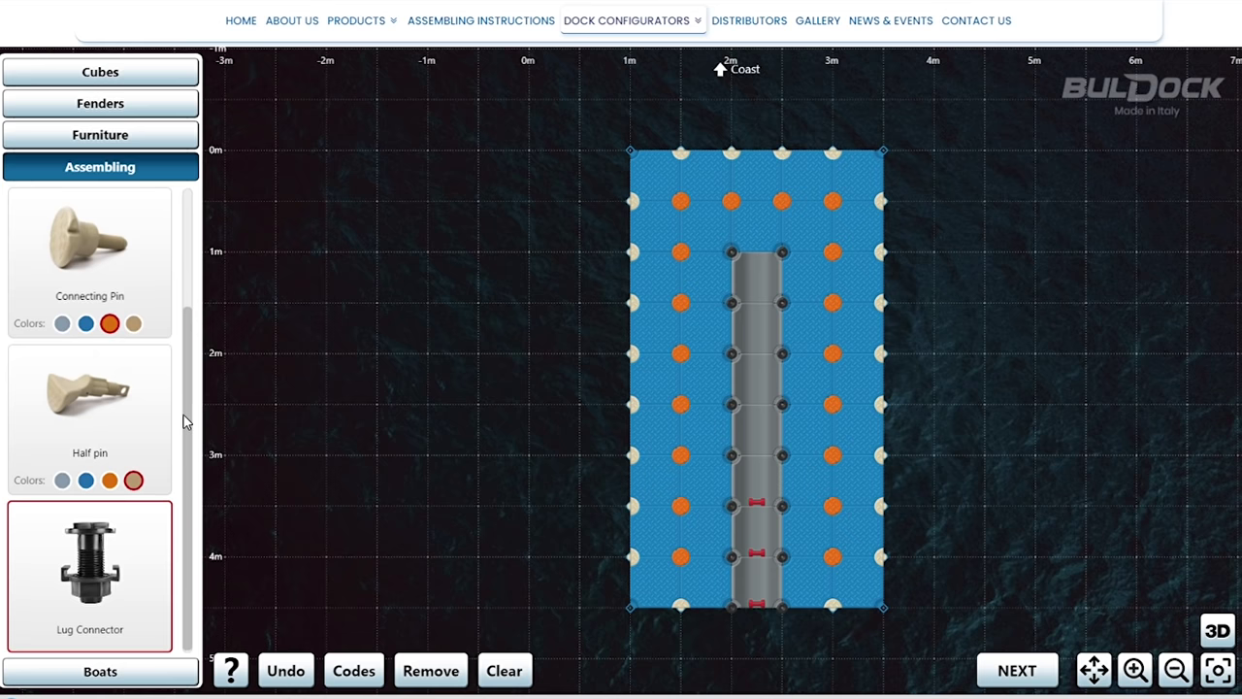
{"action": "left_click_drag", "start_coordinate": [184, 421], "coordinate": [180, 325]}
Attach a horizontally rotated double fender to the dock's top edge
{"action": "left_click", "coordinate": [94, 106]}
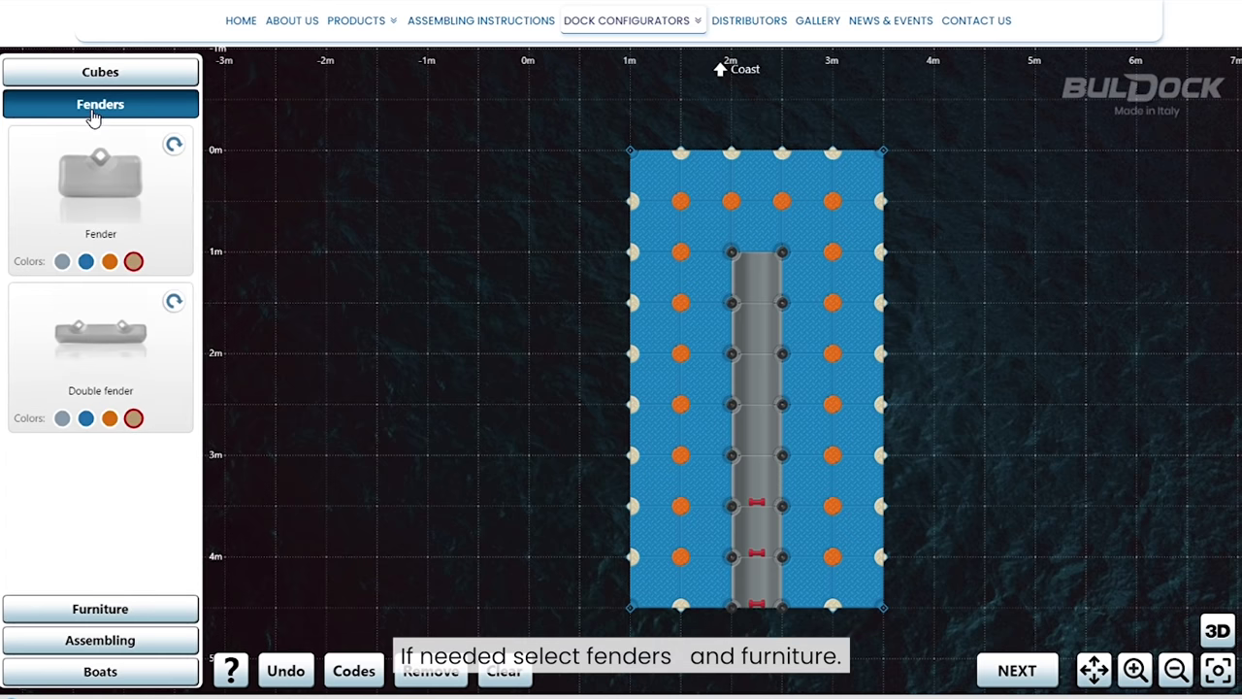
{"action": "left_click", "coordinate": [137, 332]}
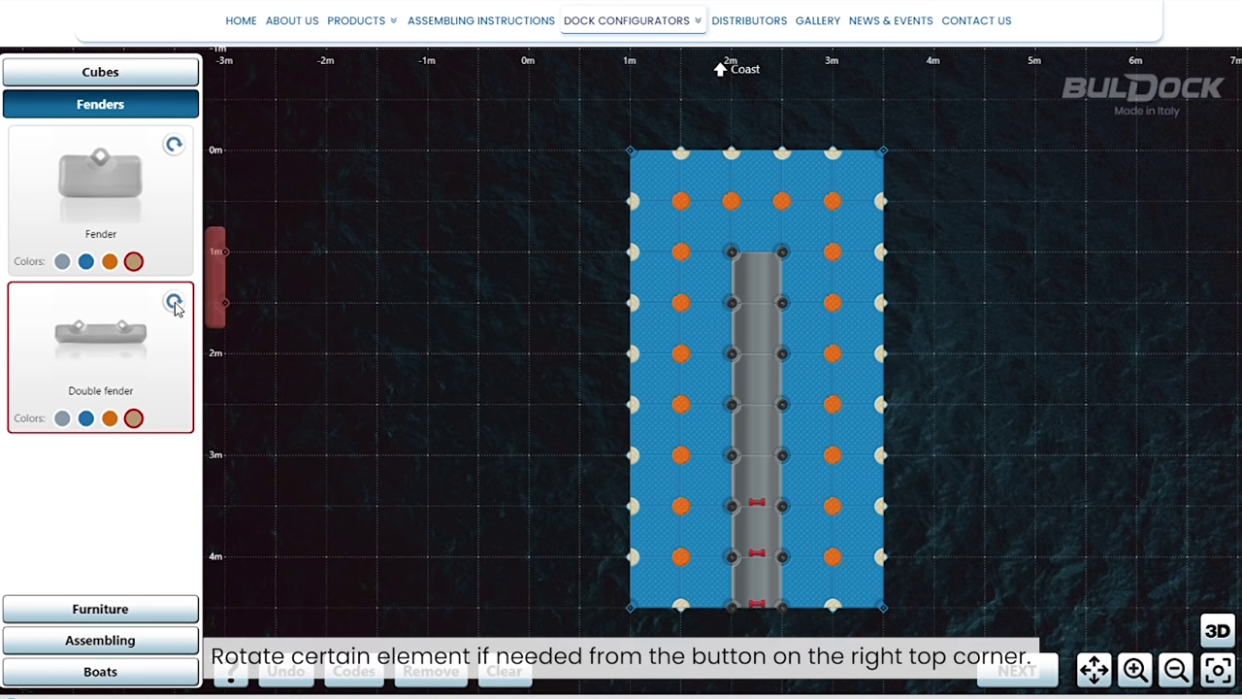
{"action": "left_click", "coordinate": [174, 303]}
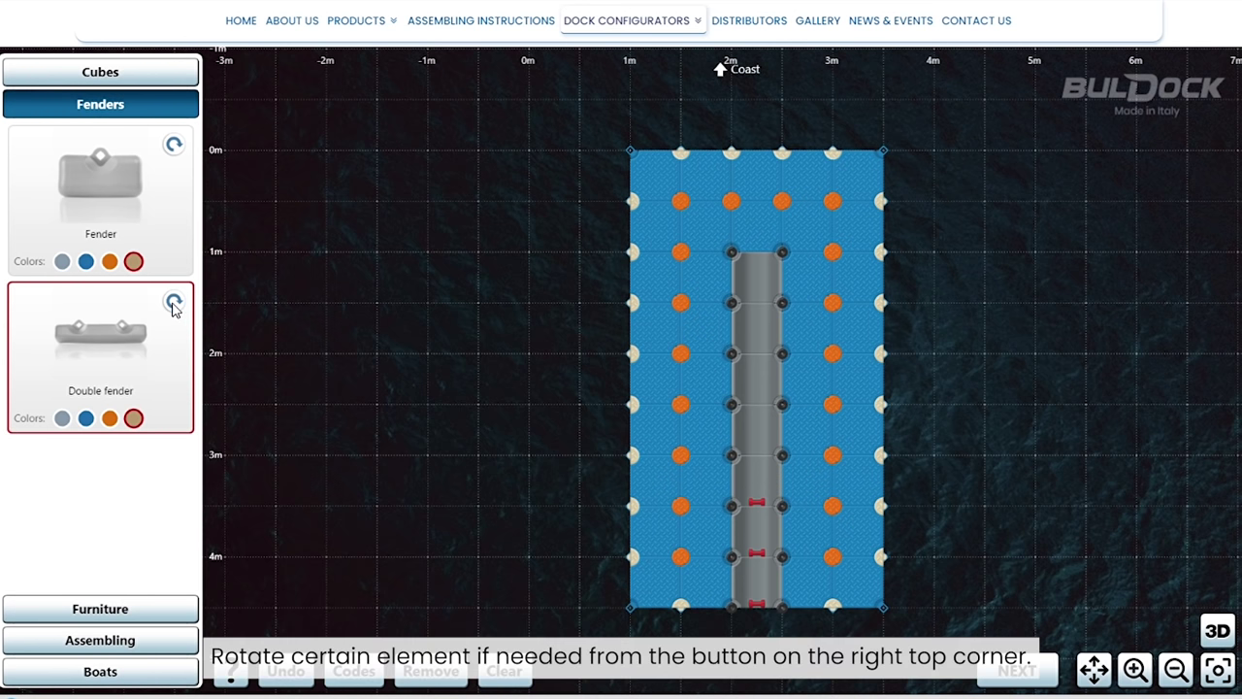
{"action": "left_click", "coordinate": [752, 132]}
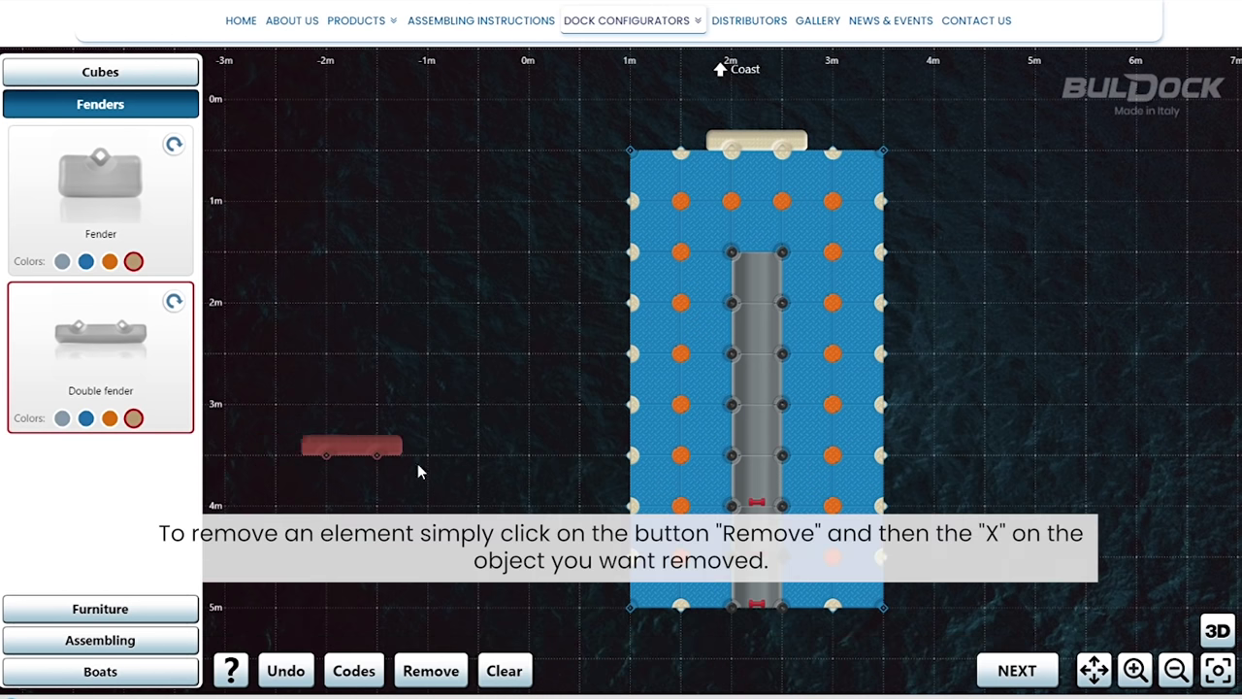
{"action": "left_click", "coordinate": [458, 672]}
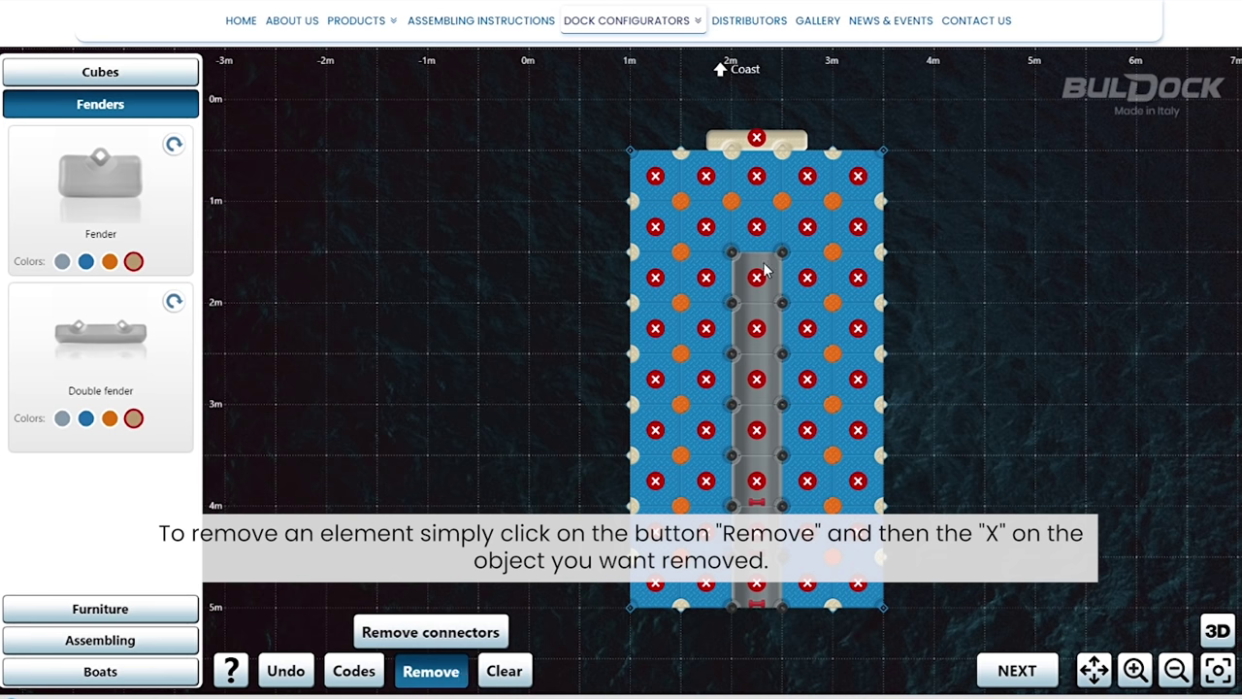
Delete the double fender, briefly show and hide element codes, and recentre the view
{"action": "left_click", "coordinate": [758, 140]}
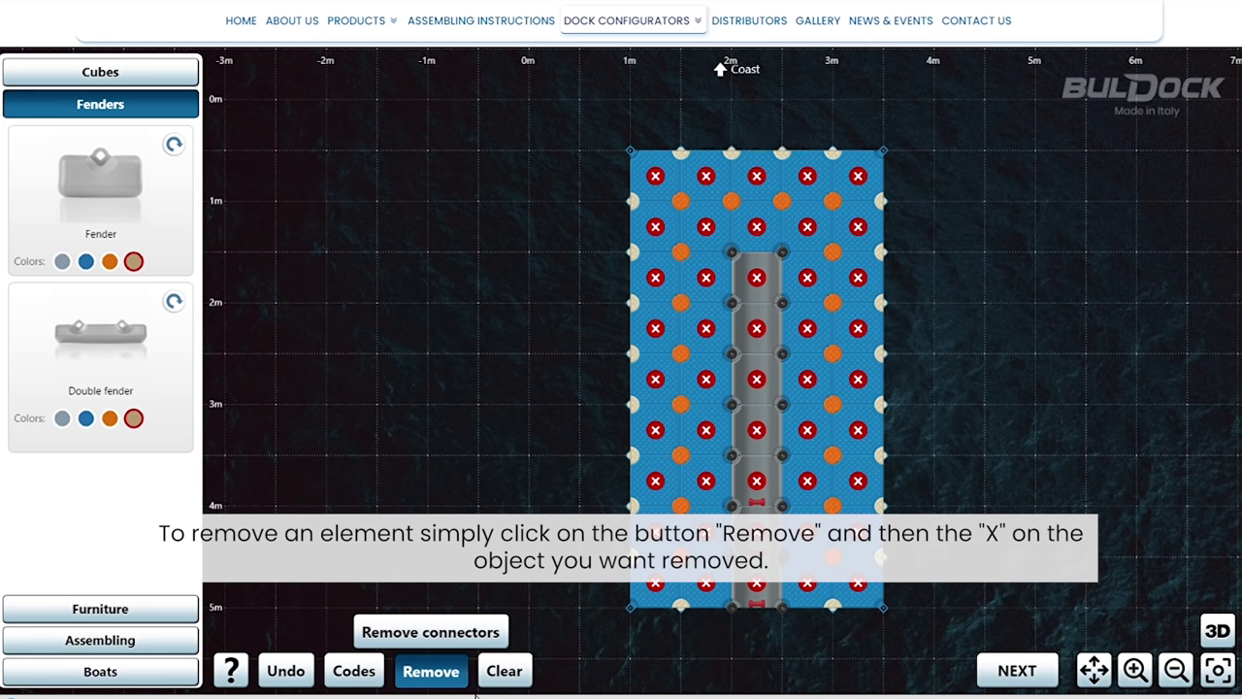
{"action": "left_click", "coordinate": [432, 674]}
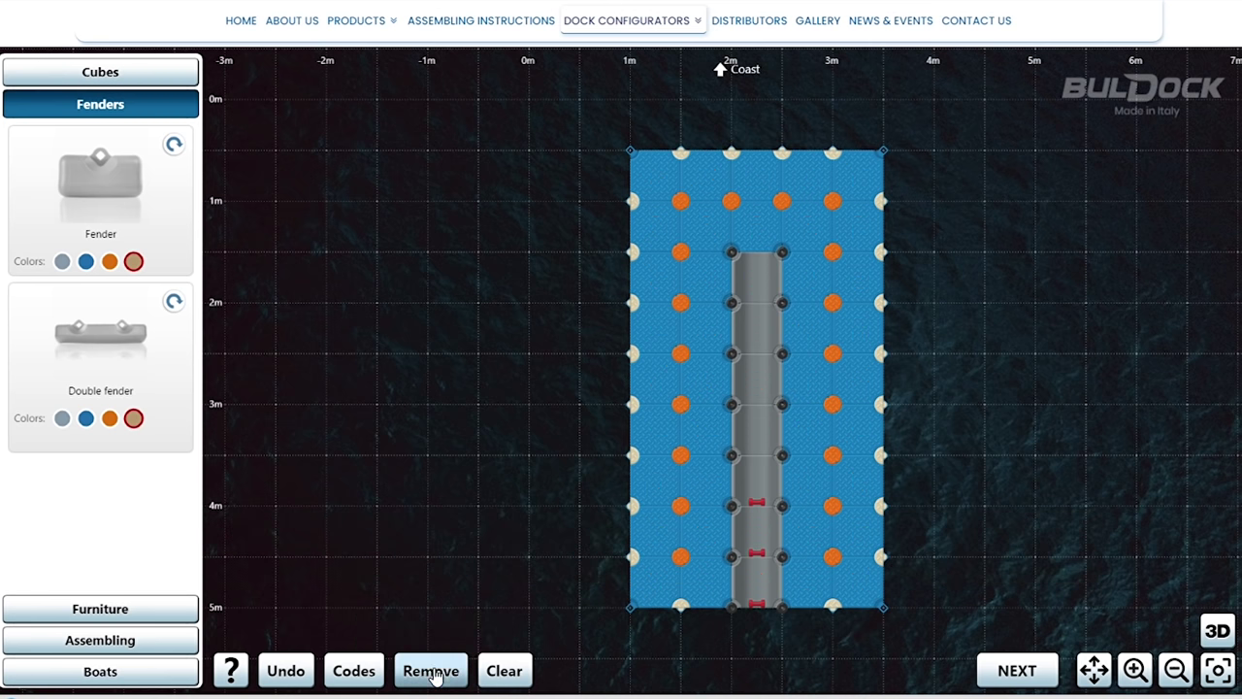
{"action": "left_click", "coordinate": [358, 674]}
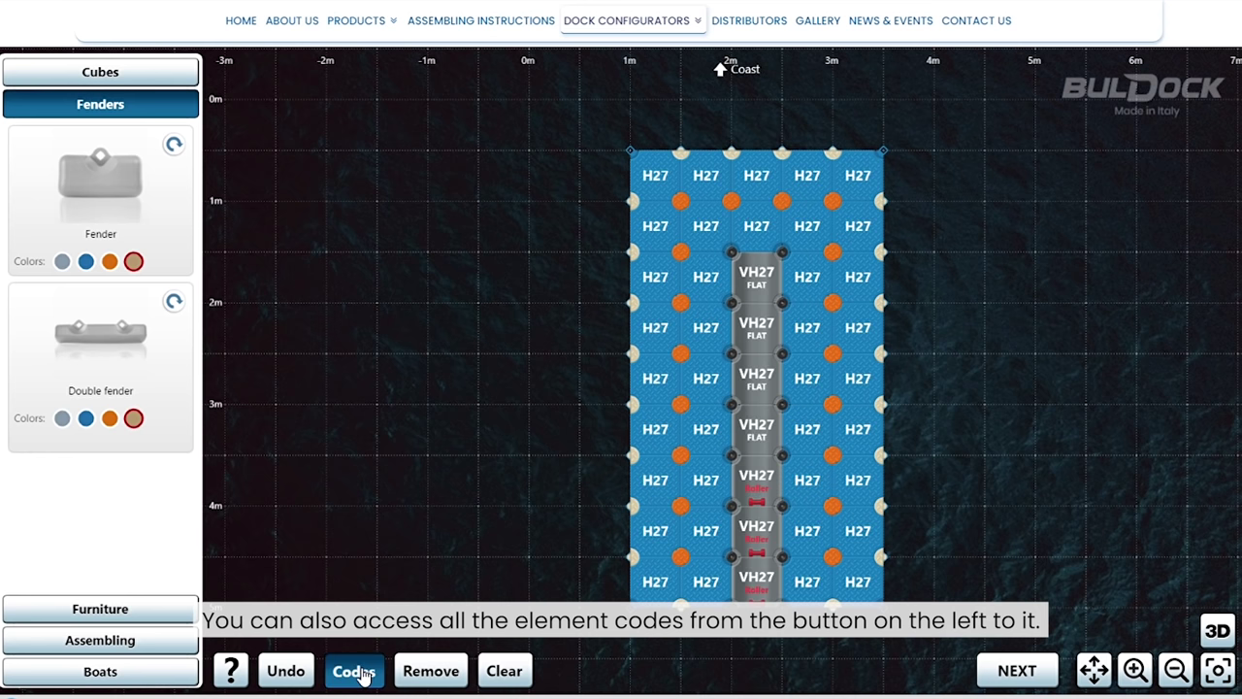
{"action": "left_click", "coordinate": [361, 676]}
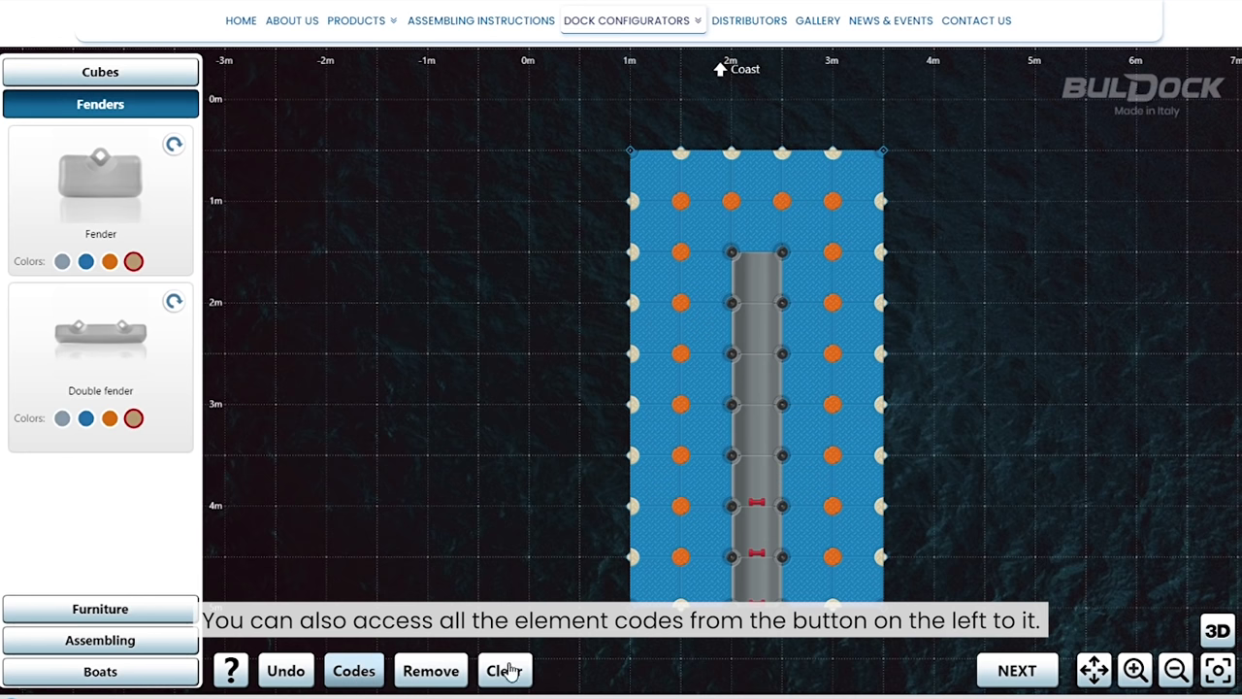
{"action": "left_click", "coordinate": [1215, 672]}
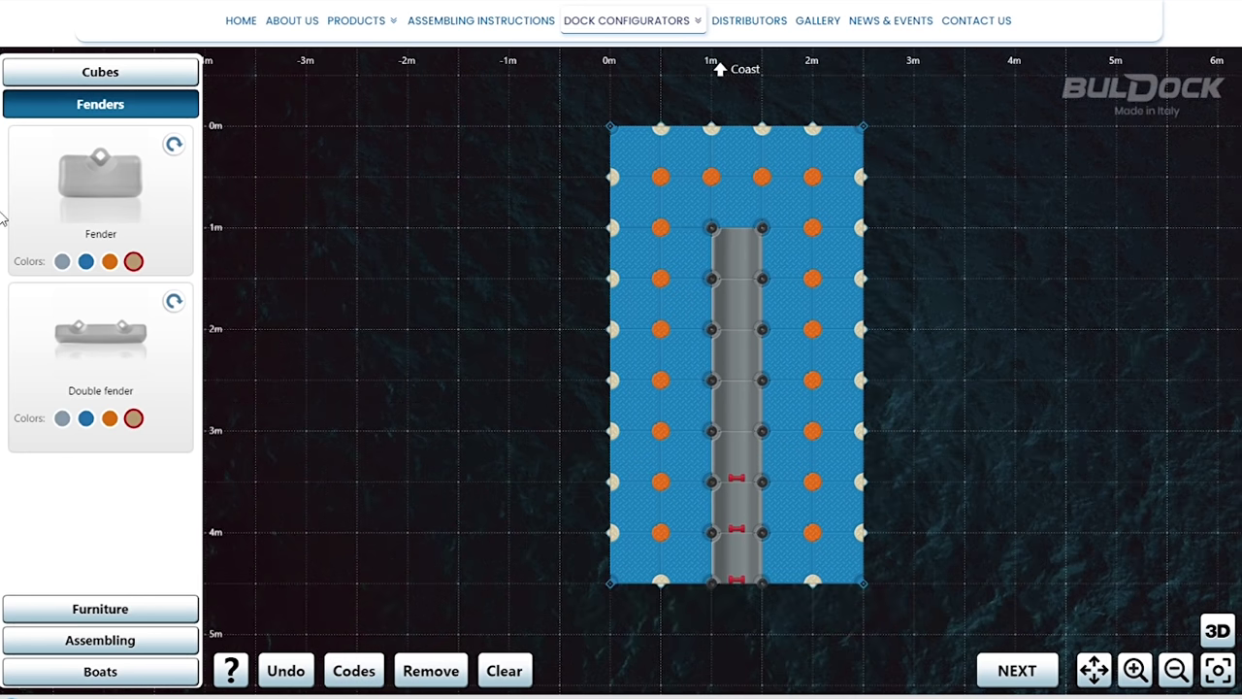
{"action": "left_click", "coordinate": [86, 115]}
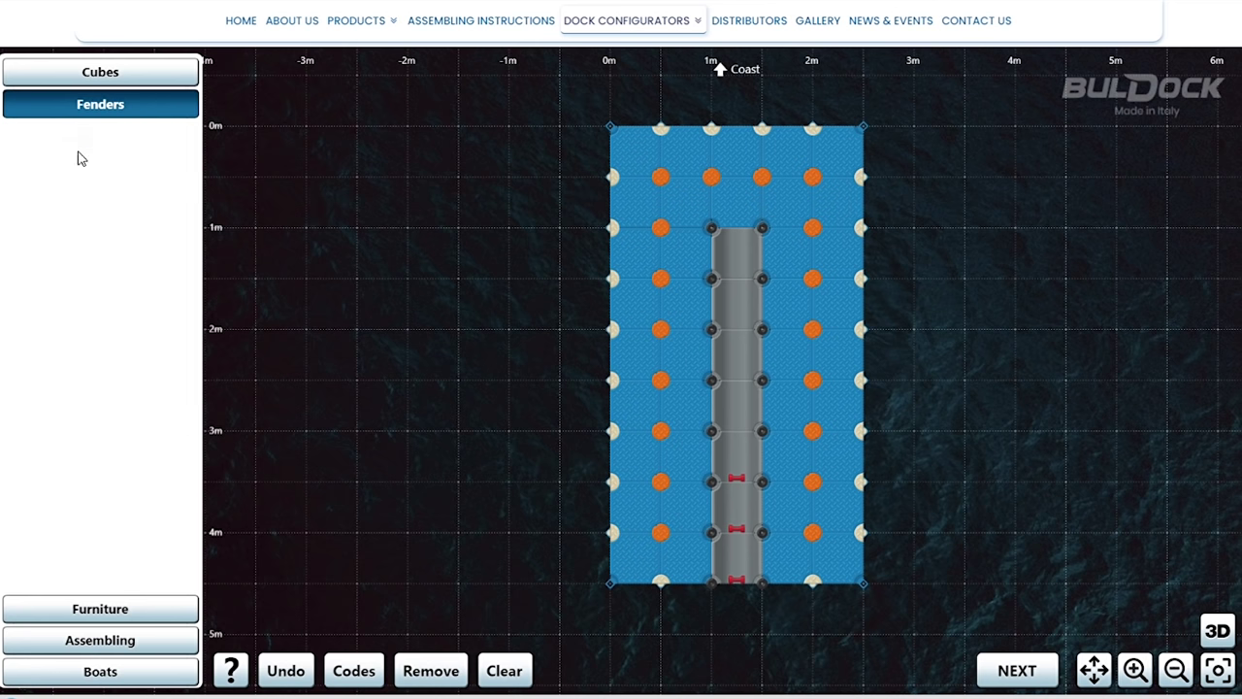
Browse all Furniture items to the end, then switch to the Boats section
{"action": "left_click", "coordinate": [108, 614]}
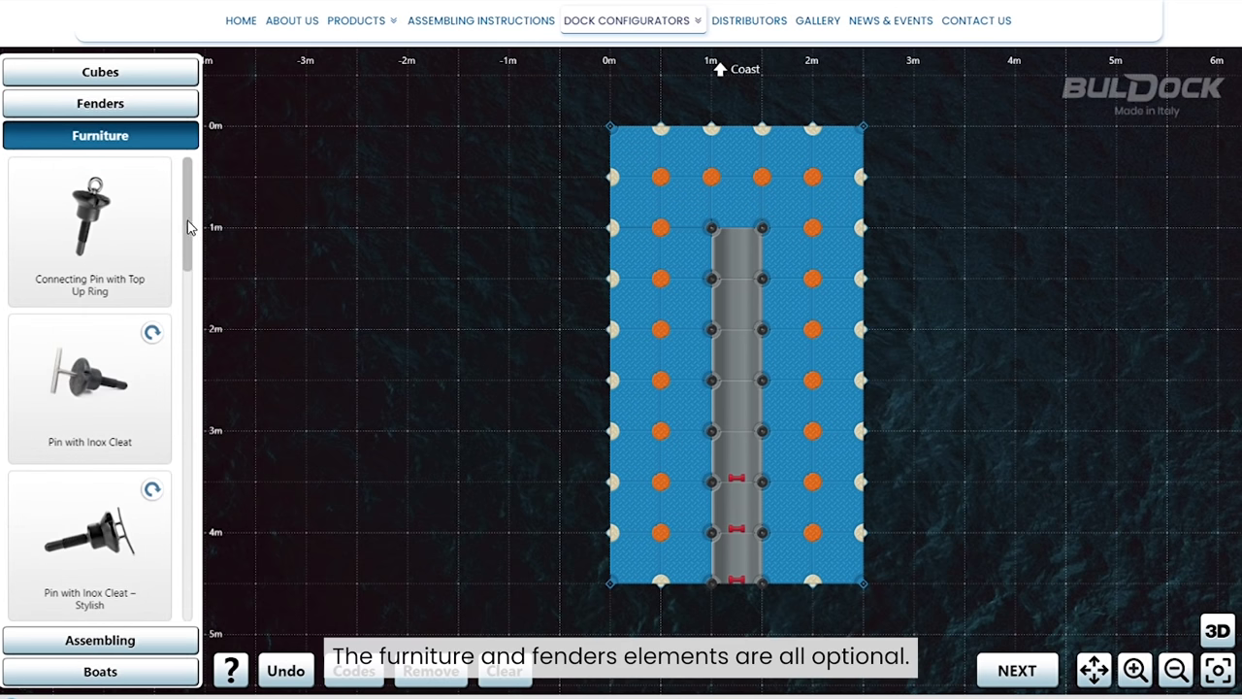
{"action": "scroll", "coordinate": [189, 233], "scroll_direction": "down", "scroll_amount": 3}
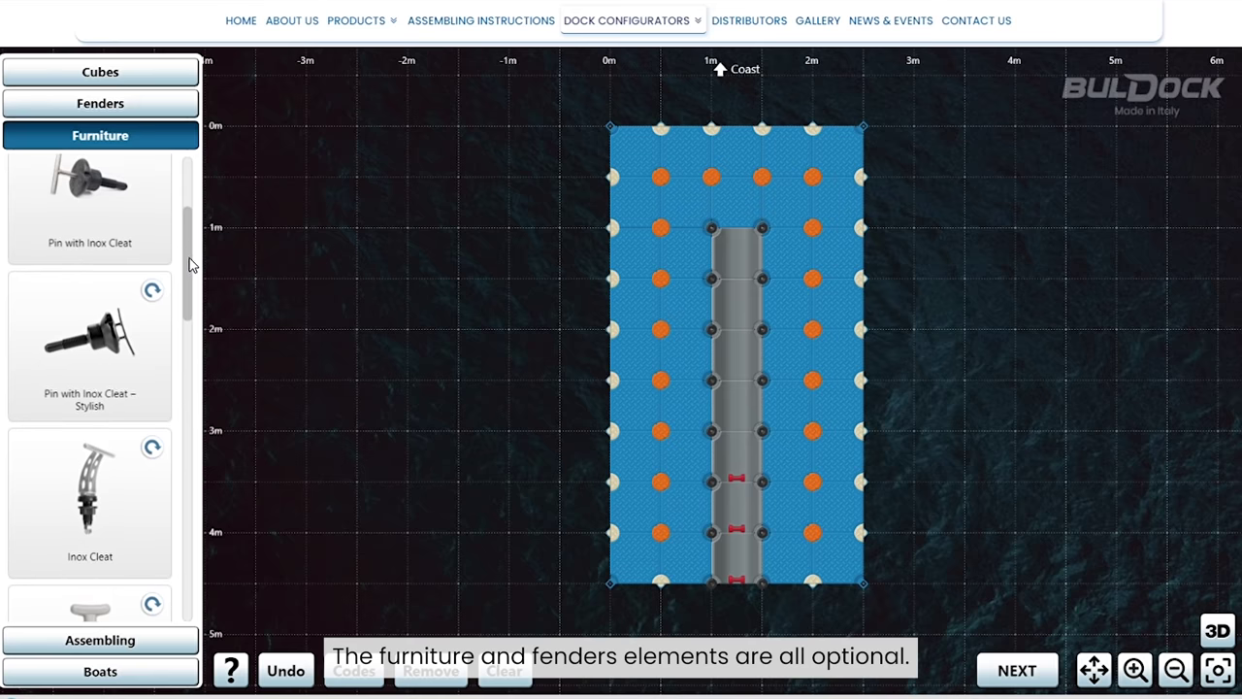
{"action": "scroll", "coordinate": [190, 268], "scroll_direction": "down", "scroll_amount": 3}
{"action": "scroll", "coordinate": [189, 301], "scroll_direction": "down", "scroll_amount": 2}
{"action": "scroll", "coordinate": [199, 359], "scroll_direction": "down", "scroll_amount": 3}
{"action": "scroll", "coordinate": [212, 408], "scroll_direction": "down", "scroll_amount": 2}
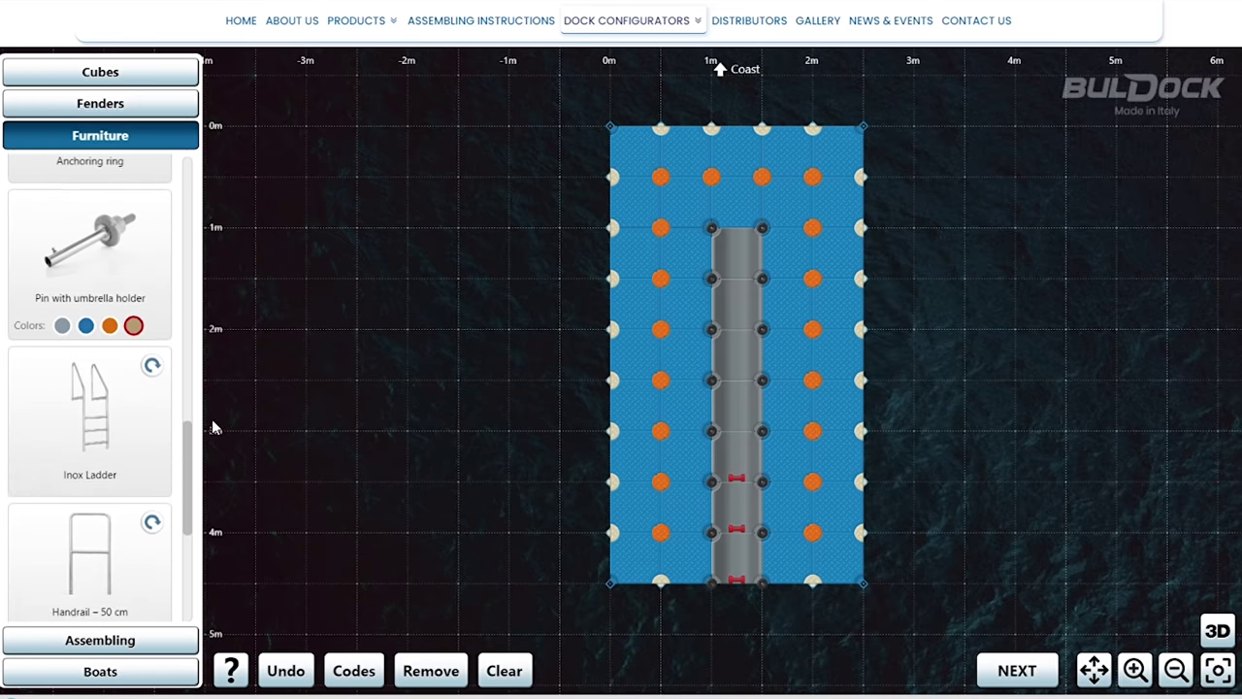
{"action": "scroll", "coordinate": [211, 427], "scroll_direction": "down", "scroll_amount": 3}
{"action": "scroll", "coordinate": [211, 463], "scroll_direction": "down", "scroll_amount": 2}
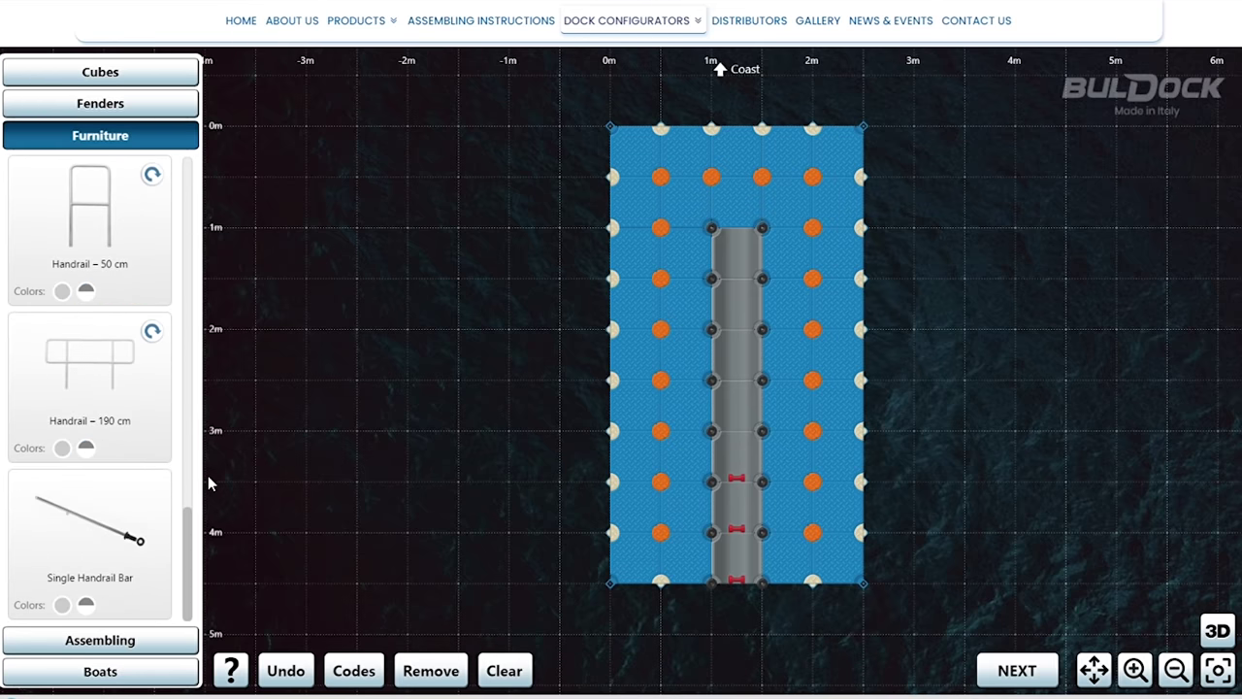
{"action": "left_click", "coordinate": [175, 671]}
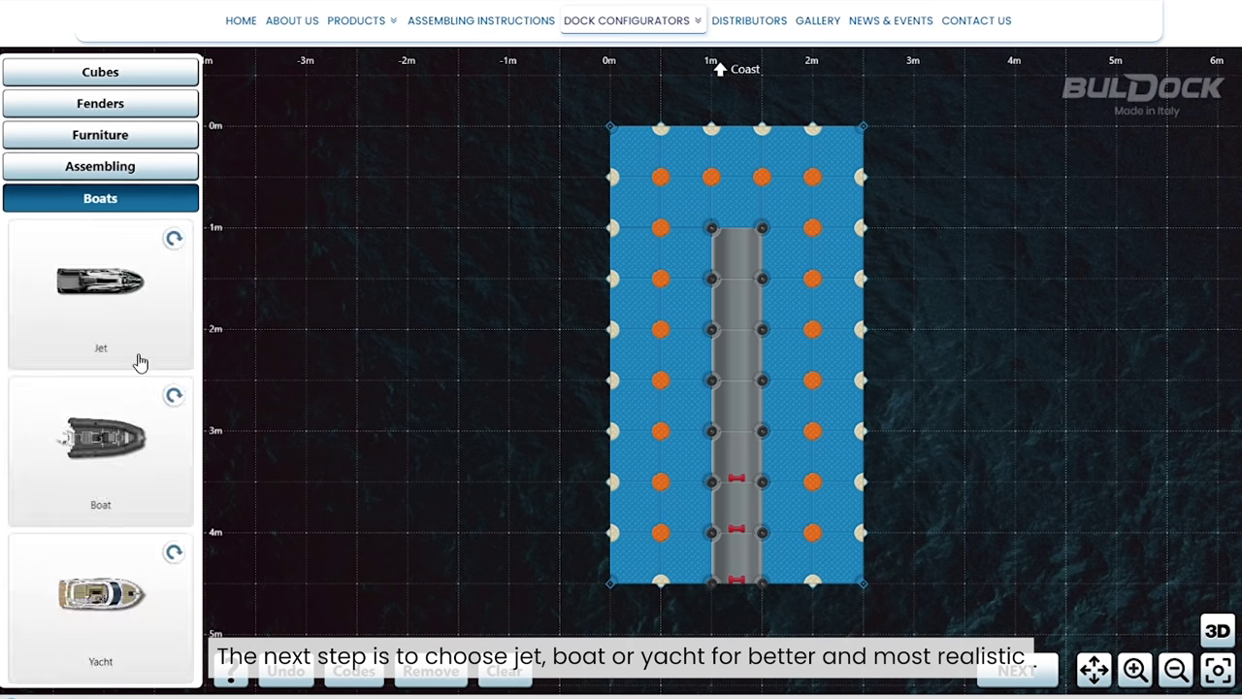
Drag a jet ski into the grey channel, then zoom in and pan to recentre
{"action": "mouse_move", "coordinate": [122, 289]}
{"action": "left_mouse_down"}
{"action": "mouse_move", "coordinate": [531, 318]}
{"action": "mouse_move", "coordinate": [197, 258]}
{"action": "mouse_move", "coordinate": [758, 419]}
{"action": "left_mouse_up"}
{"action": "left_click", "coordinate": [840, 471]}
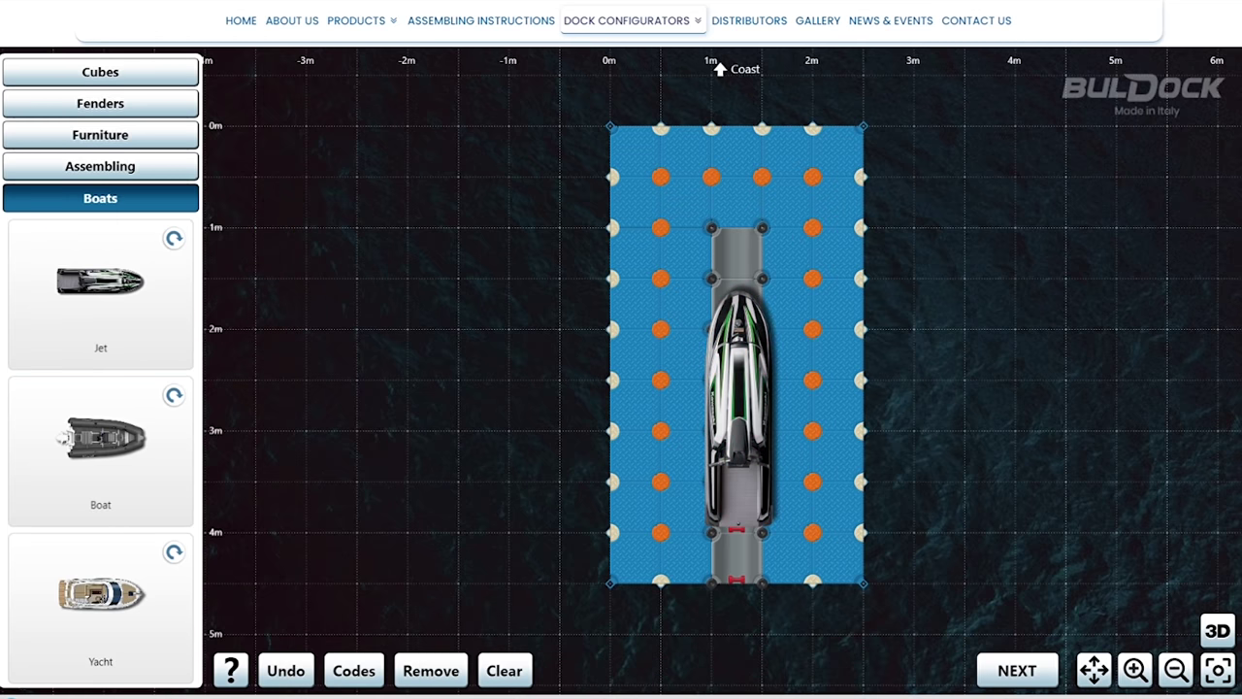
{"action": "left_click", "coordinate": [1144, 674]}
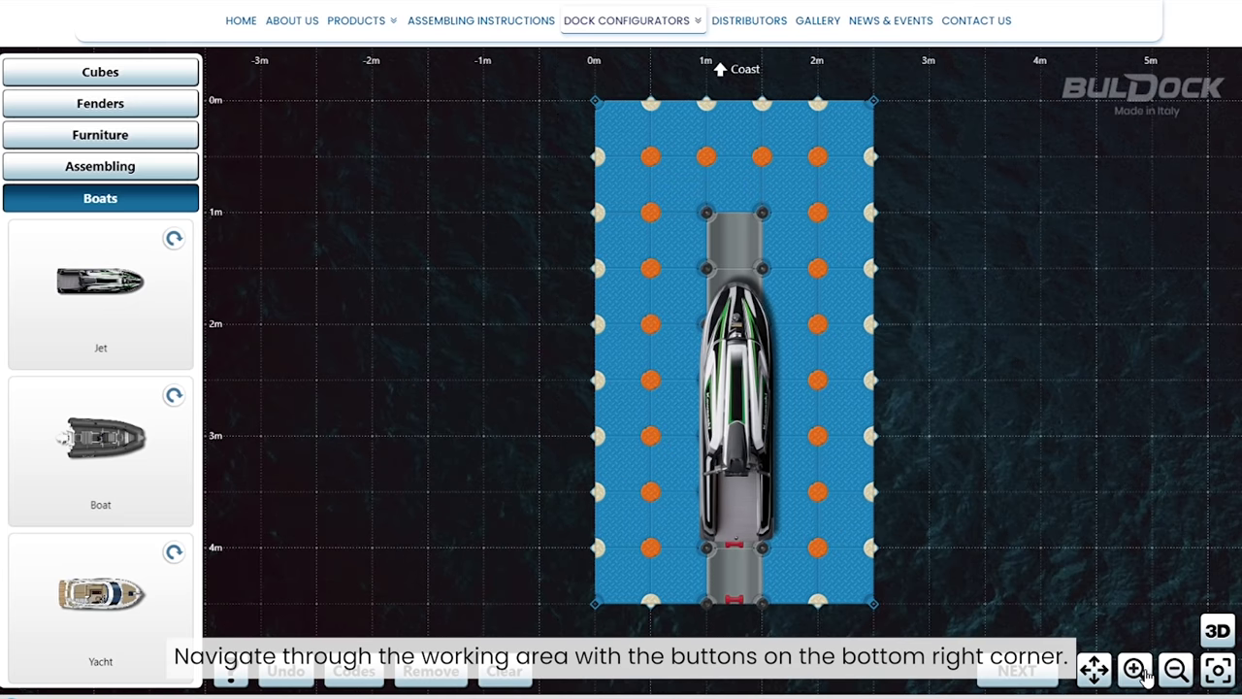
{"action": "left_click", "coordinate": [1143, 674]}
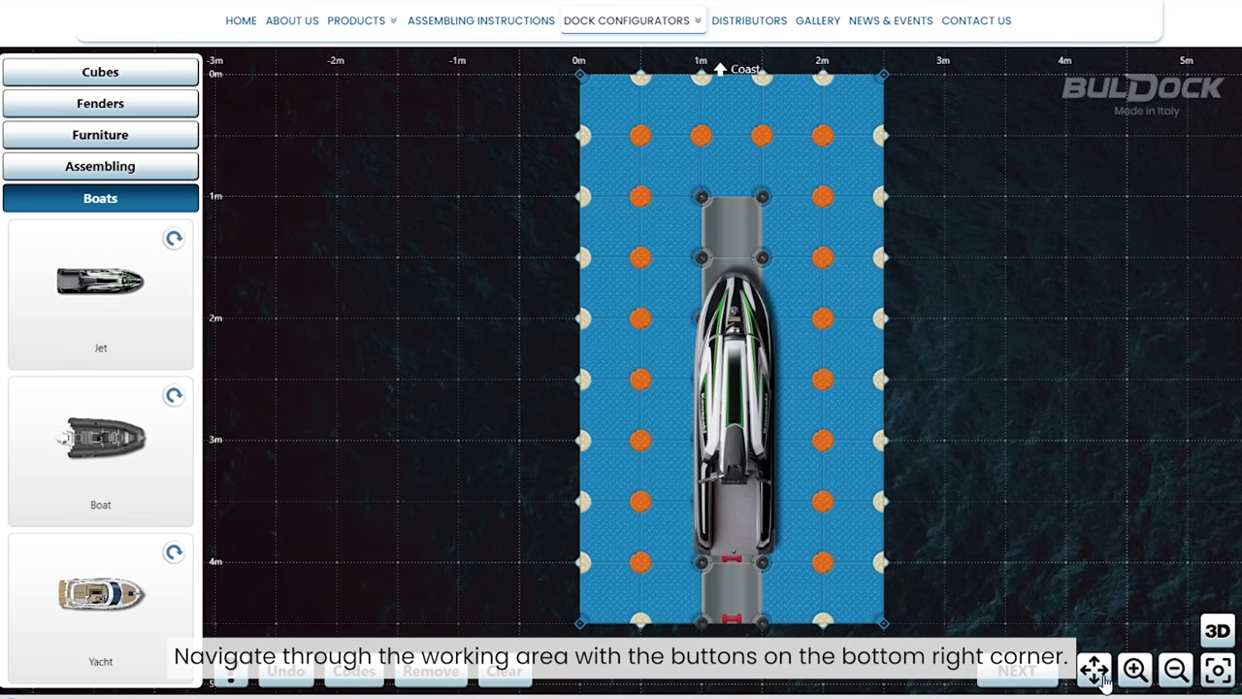
{"action": "mouse_move", "coordinate": [929, 363]}
{"action": "left_mouse_down"}
{"action": "mouse_move", "coordinate": [856, 384]}
{"action": "mouse_move", "coordinate": [892, 366]}
{"action": "left_mouse_up"}
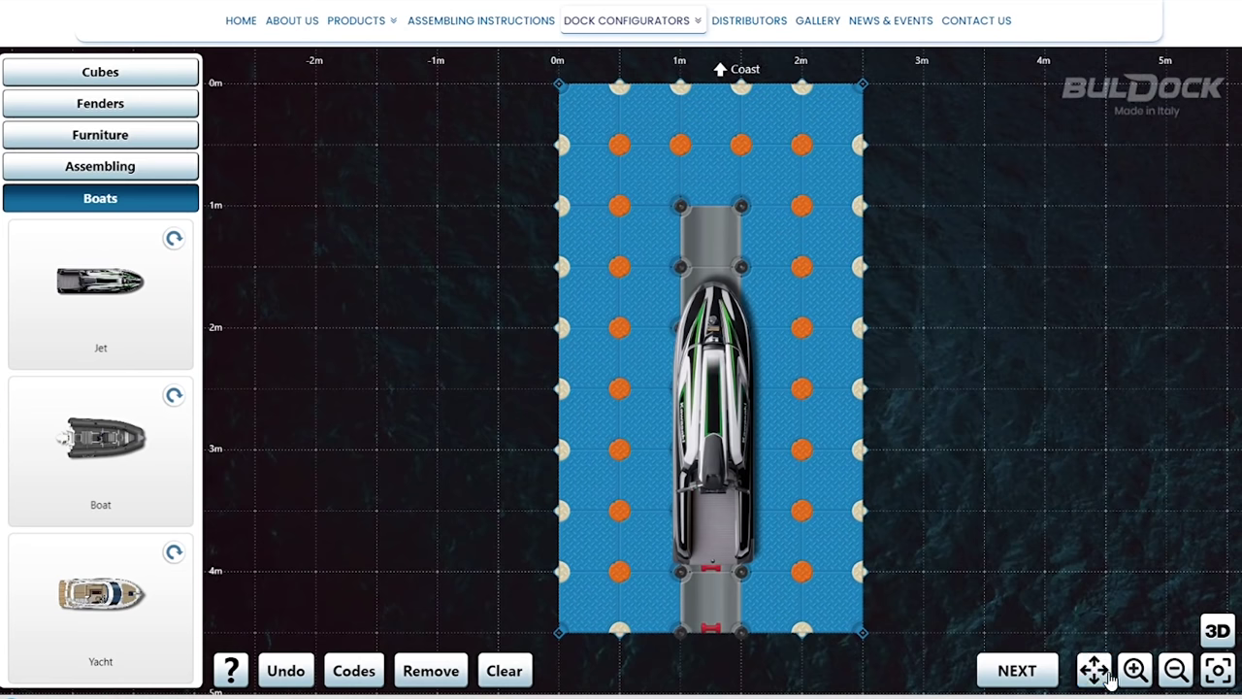
{"action": "left_click", "coordinate": [1216, 632]}
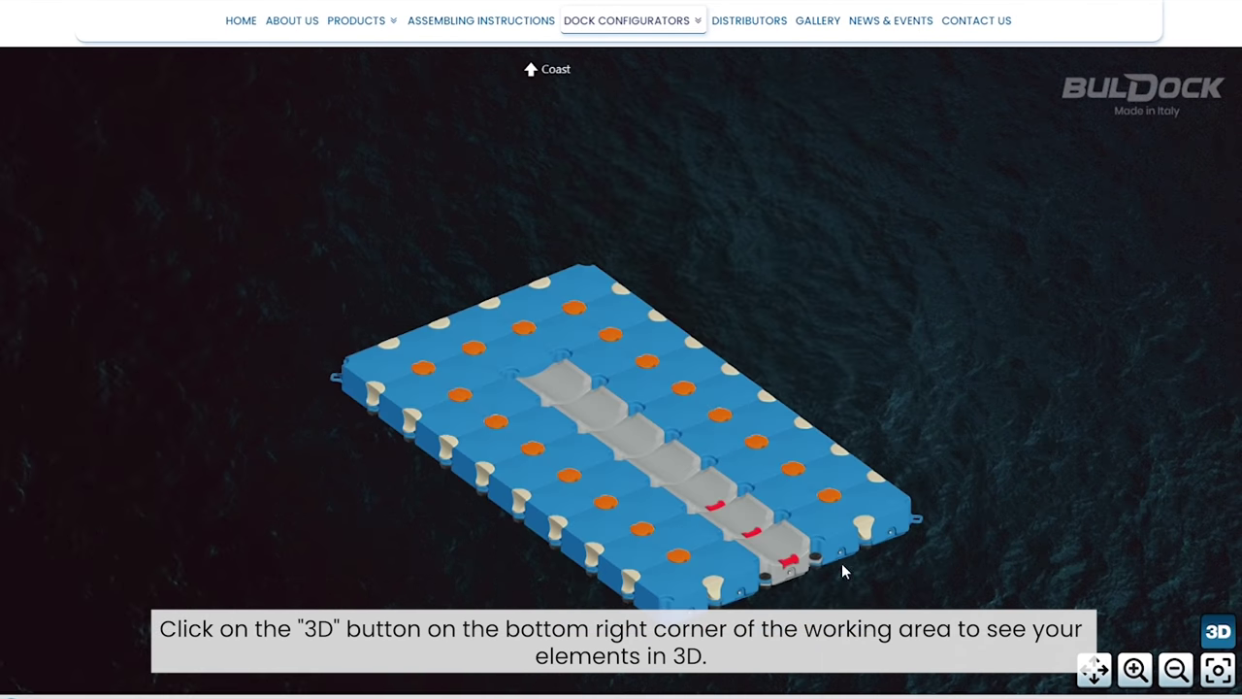
{"action": "left_click_drag", "start_coordinate": [841, 570], "coordinate": [726, 550]}
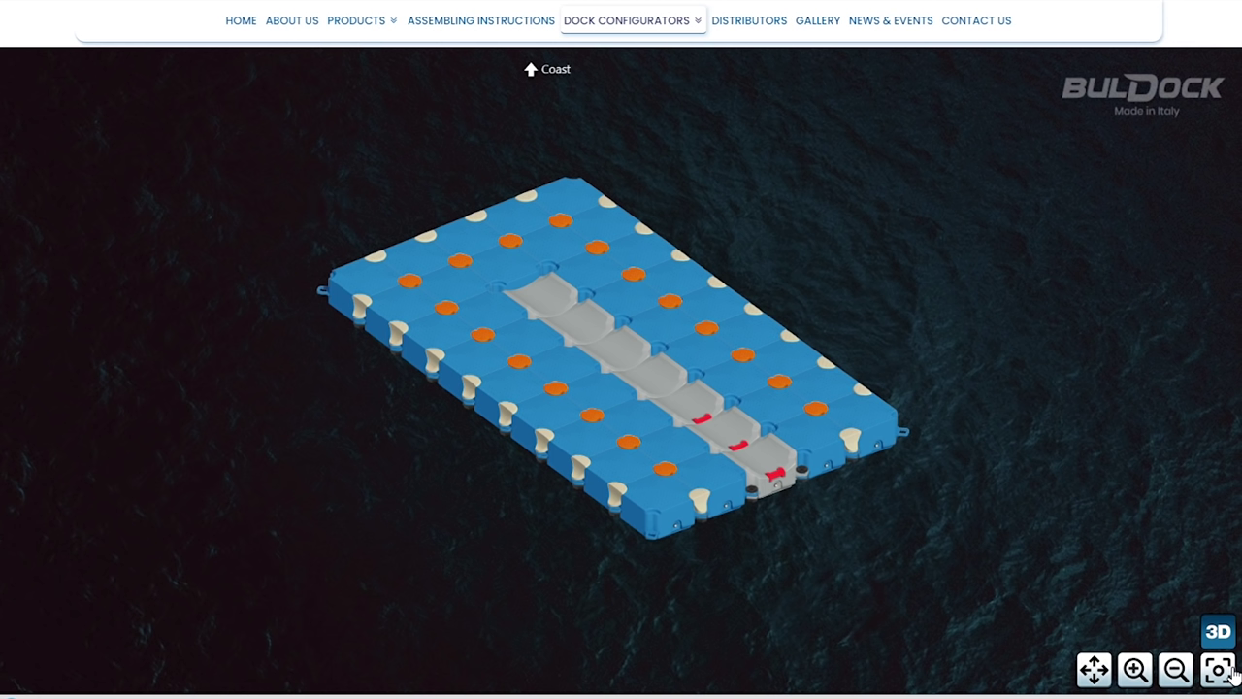
{"action": "left_click", "coordinate": [1221, 639]}
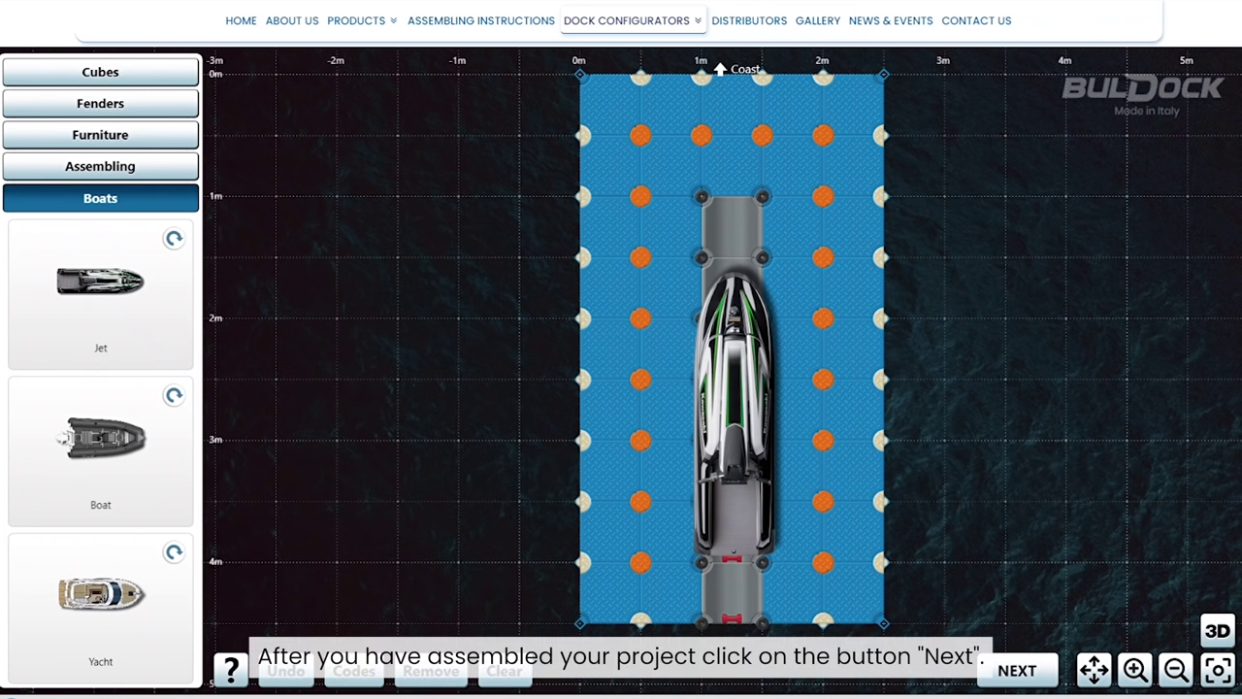
Show the priced parts list and tick the Assembling tool and Nut tool vertical
{"action": "left_click", "coordinate": [1019, 670]}
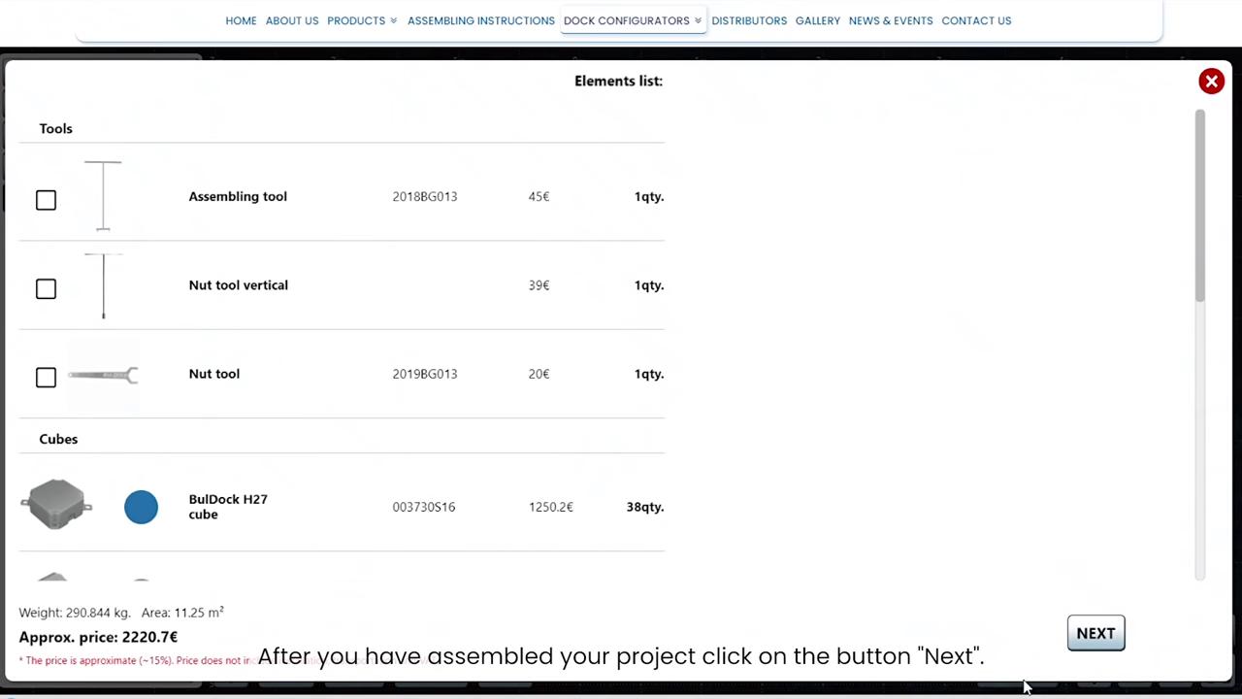
{"action": "left_click", "coordinate": [48, 206]}
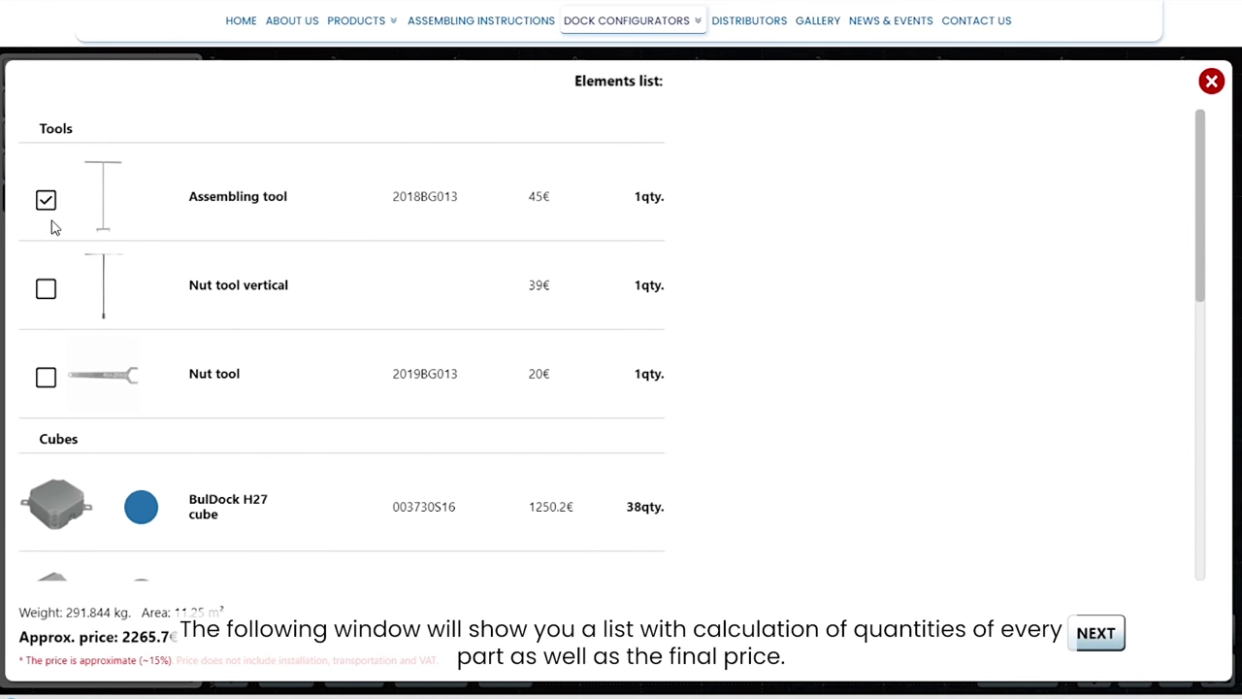
{"action": "left_click", "coordinate": [48, 286]}
Review the Elements list, then untick both tools so the total returns to 2220.7€
{"action": "scroll", "coordinate": [1204, 170], "scroll_direction": "down", "scroll_amount": 1}
{"action": "scroll", "coordinate": [1201, 180], "scroll_direction": "down", "scroll_amount": 1}
{"action": "scroll", "coordinate": [1206, 233], "scroll_direction": "down", "scroll_amount": 3}
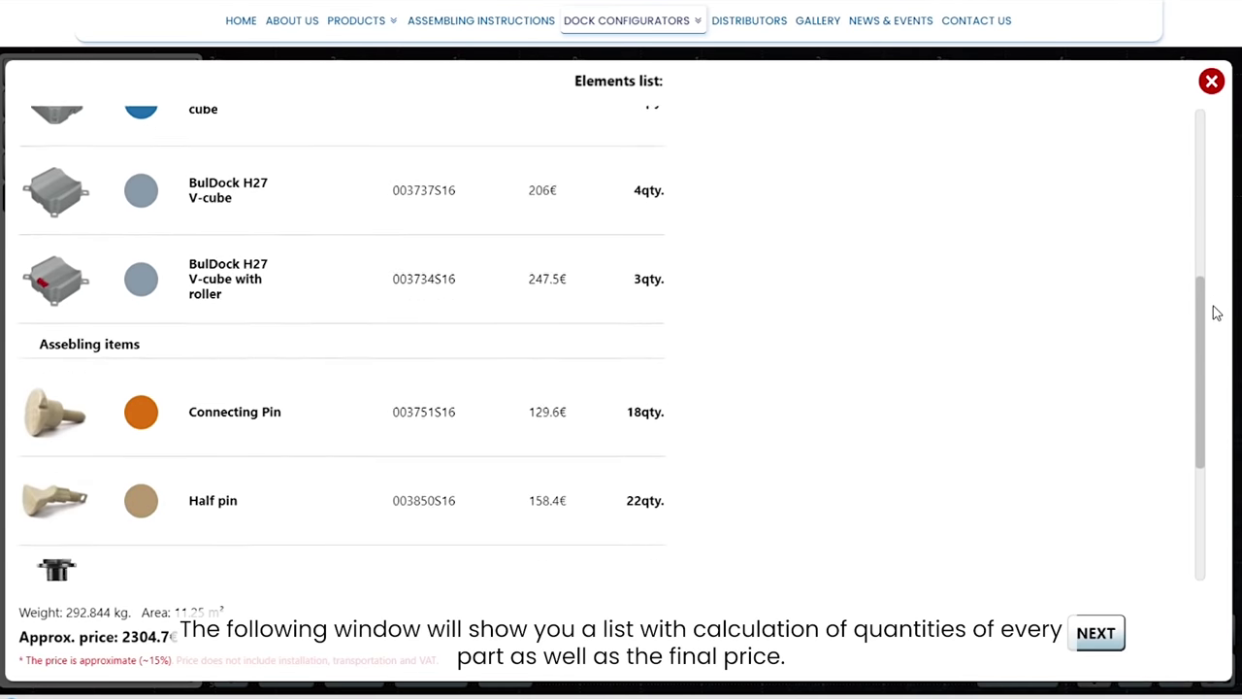
{"action": "scroll", "coordinate": [1213, 310], "scroll_direction": "down", "scroll_amount": 2}
{"action": "scroll", "coordinate": [1227, 357], "scroll_direction": "down", "scroll_amount": 1}
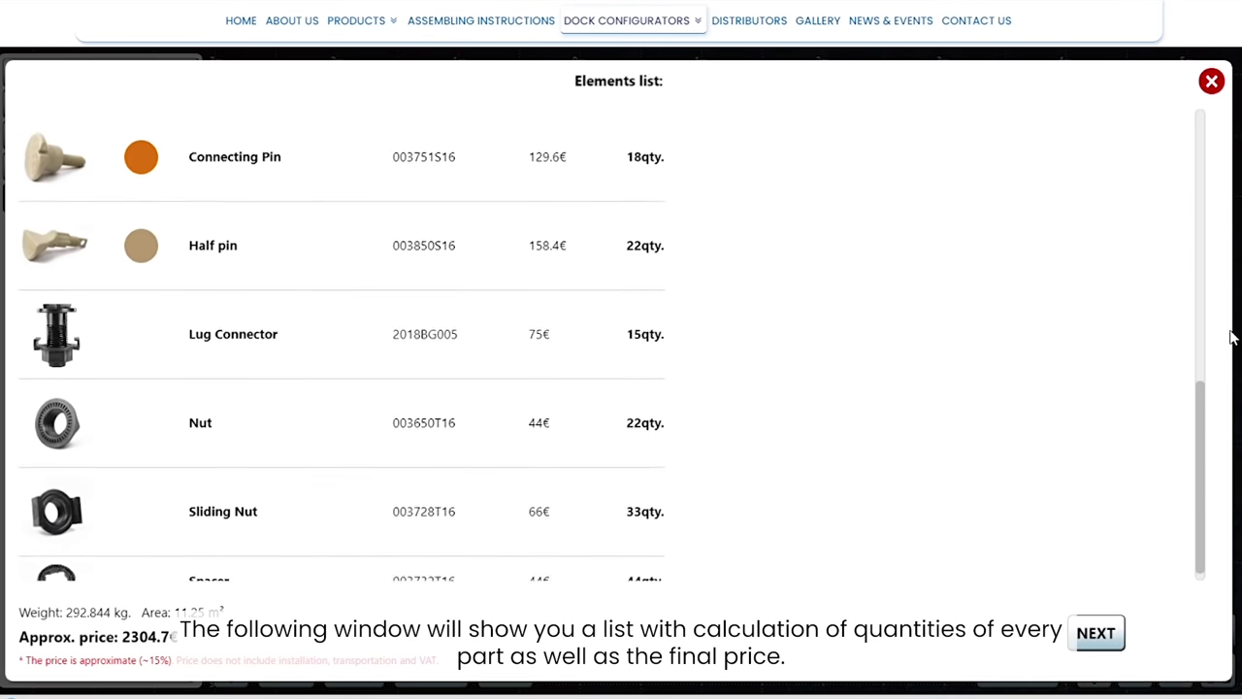
{"action": "scroll", "coordinate": [1228, 330], "scroll_direction": "up", "scroll_amount": 2}
{"action": "scroll", "coordinate": [1224, 194], "scroll_direction": "up", "scroll_amount": 2}
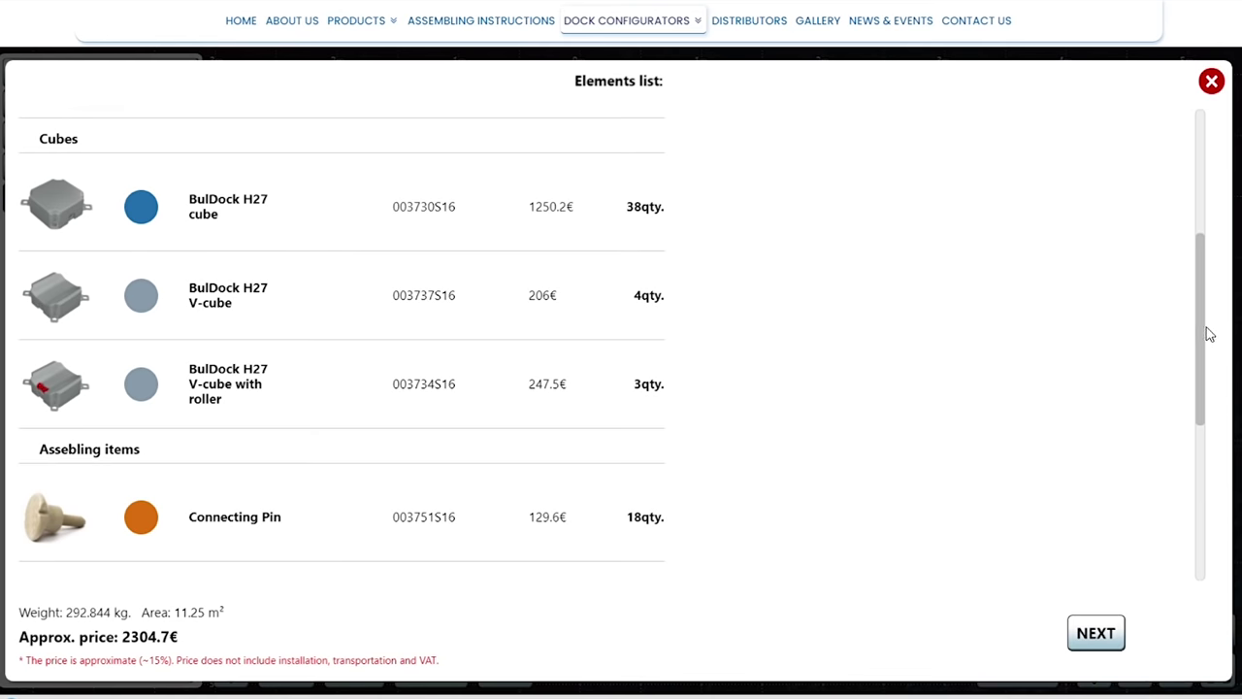
{"action": "left_click_drag", "start_coordinate": [1201, 342], "coordinate": [1187, 172]}
{"action": "left_click", "coordinate": [45, 204]}
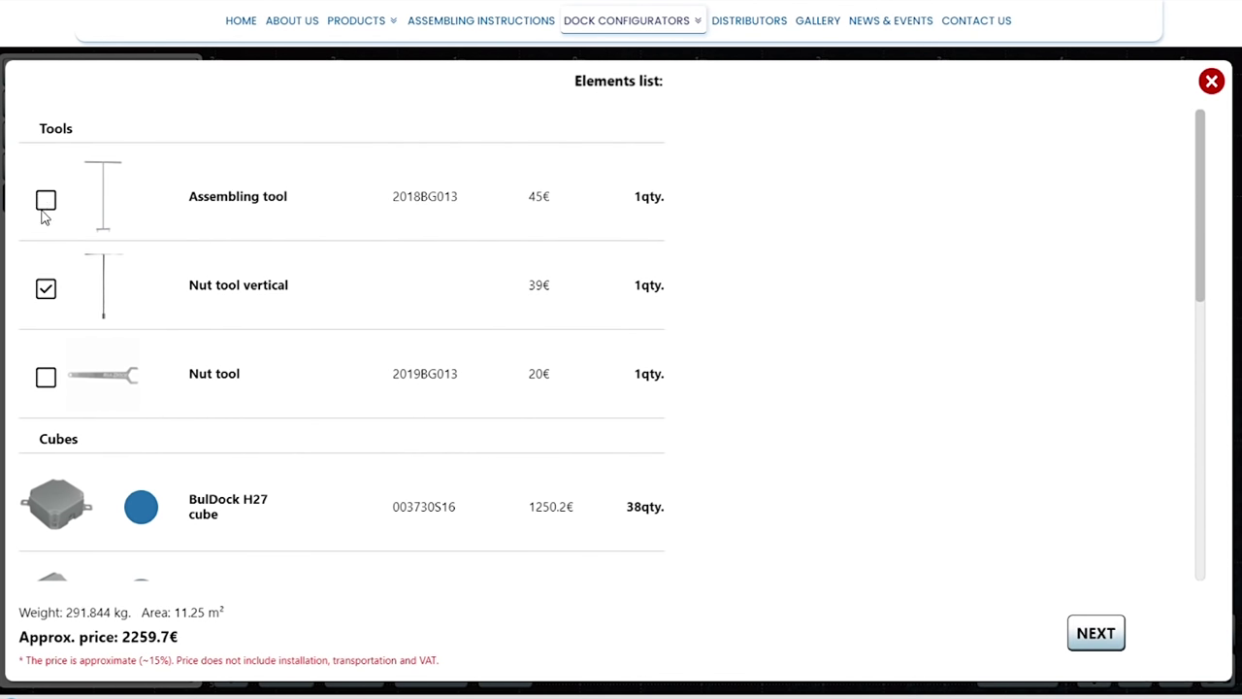
{"action": "left_click", "coordinate": [48, 294]}
Move on to the contact form and select the Name and Email fields
{"action": "left_click", "coordinate": [1097, 634]}
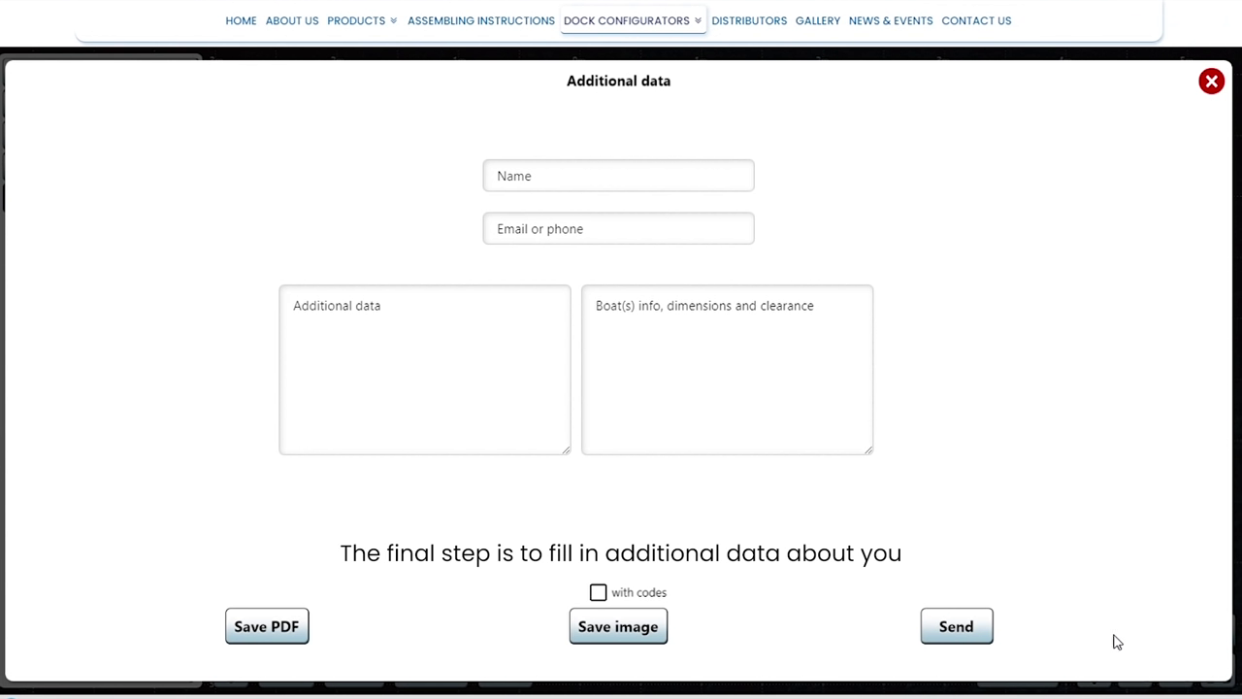
{"action": "left_click", "coordinate": [601, 189]}
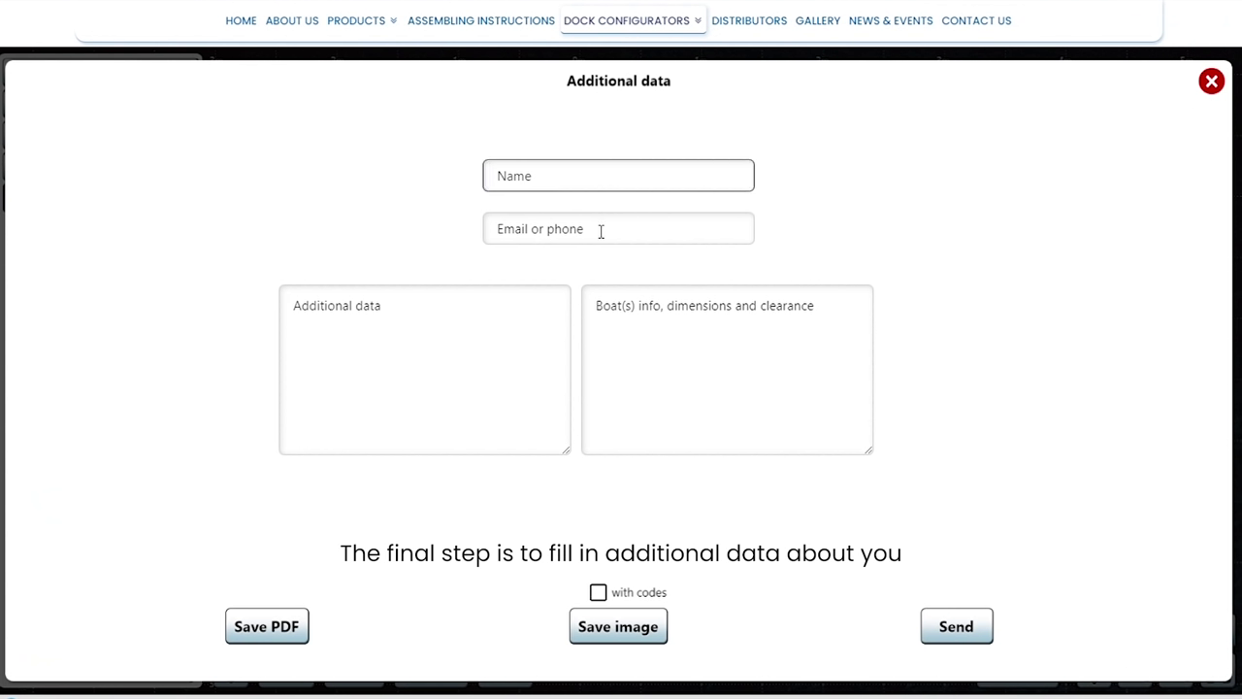
{"action": "left_click", "coordinate": [601, 231]}
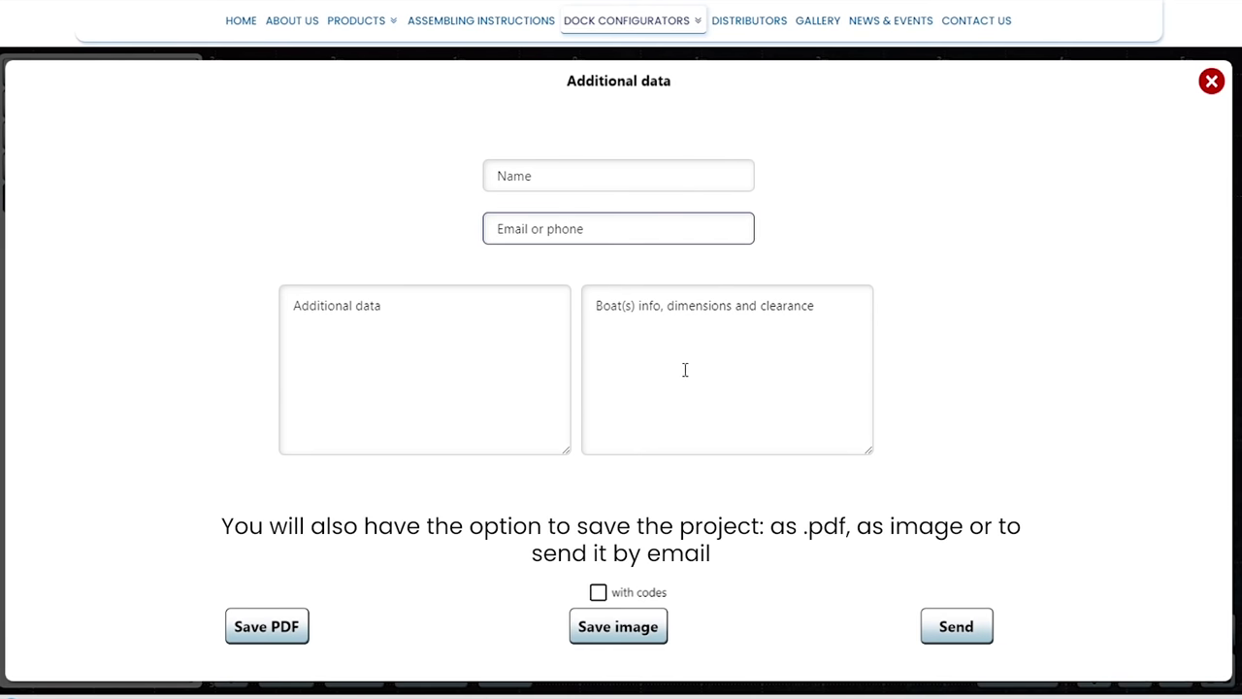
Save the dock image with part codes, close the form, and request clearing the project
{"action": "left_click", "coordinate": [598, 592]}
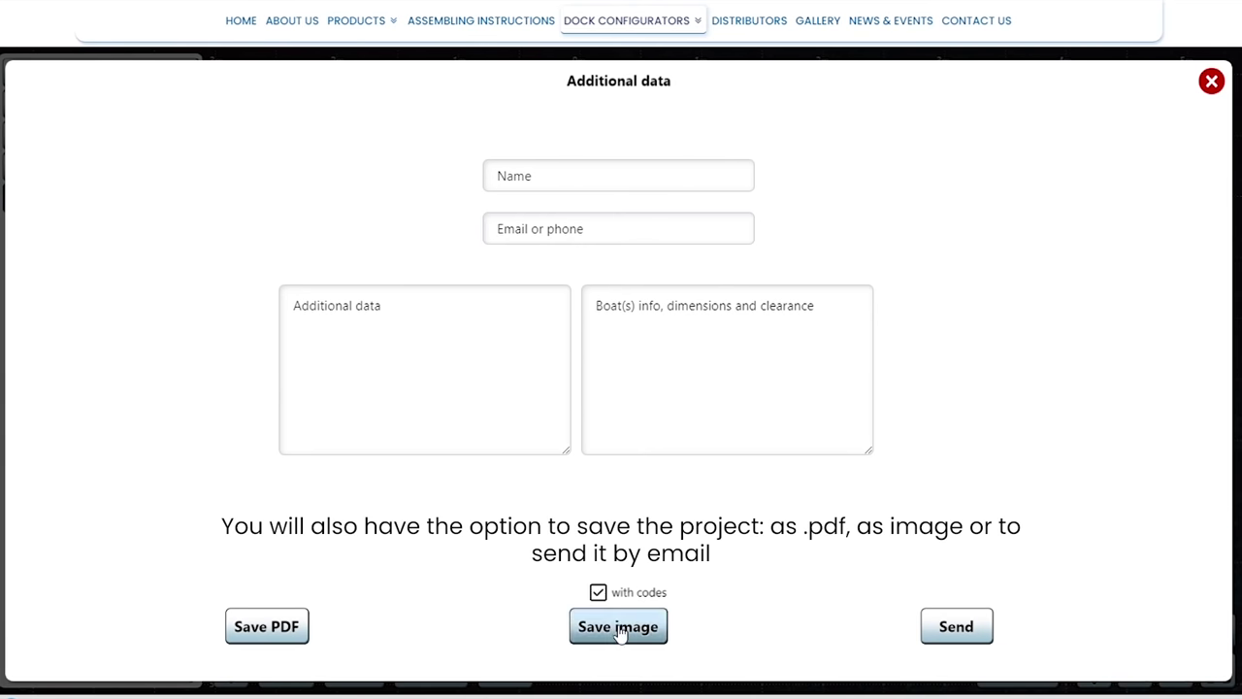
{"action": "left_click", "coordinate": [613, 636]}
{"action": "left_click", "coordinate": [1213, 83]}
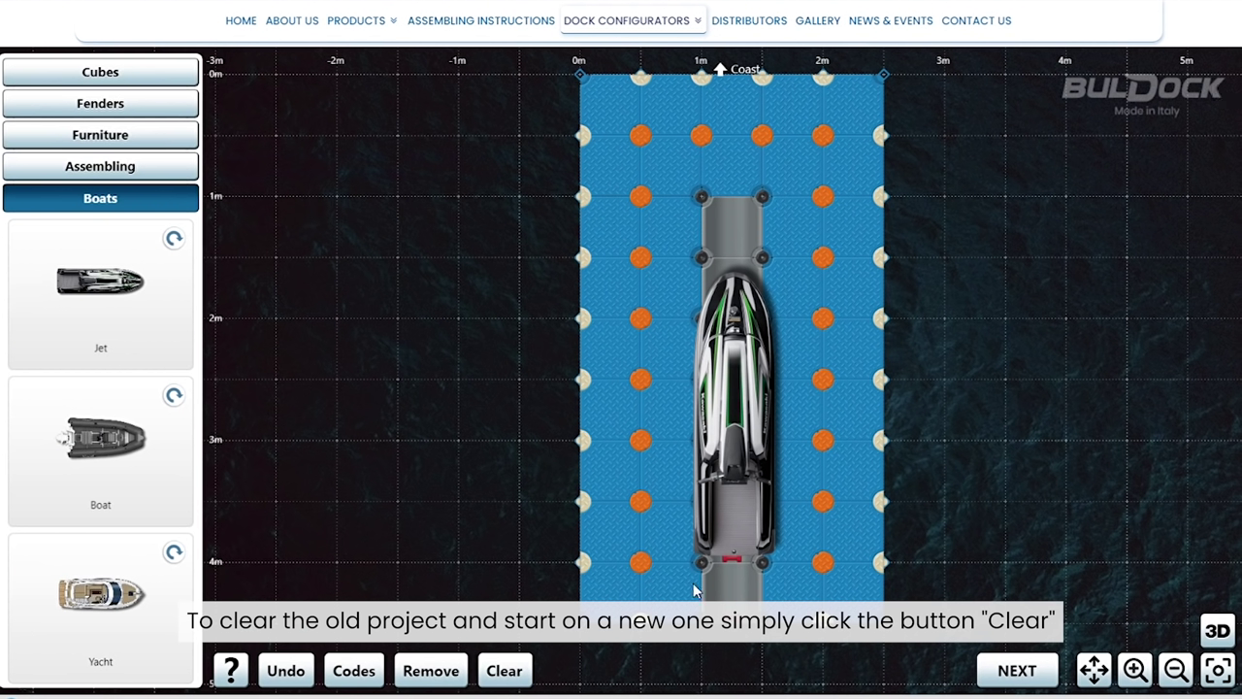
{"action": "left_click", "coordinate": [524, 672]}
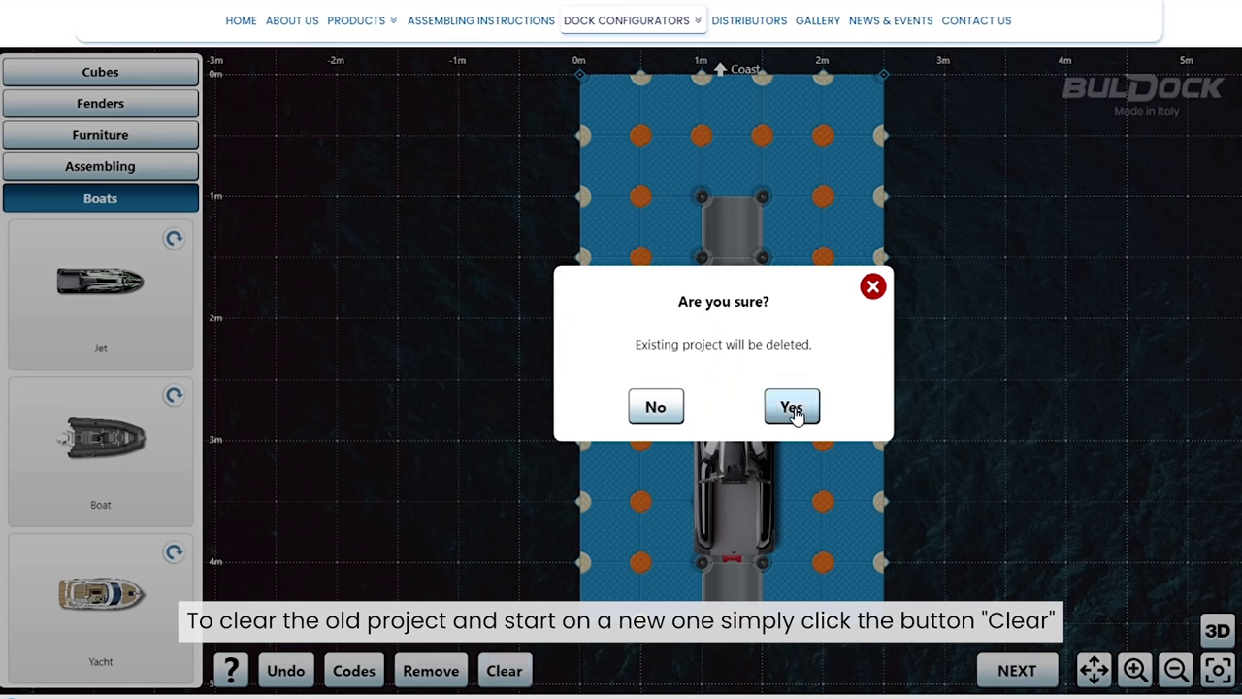